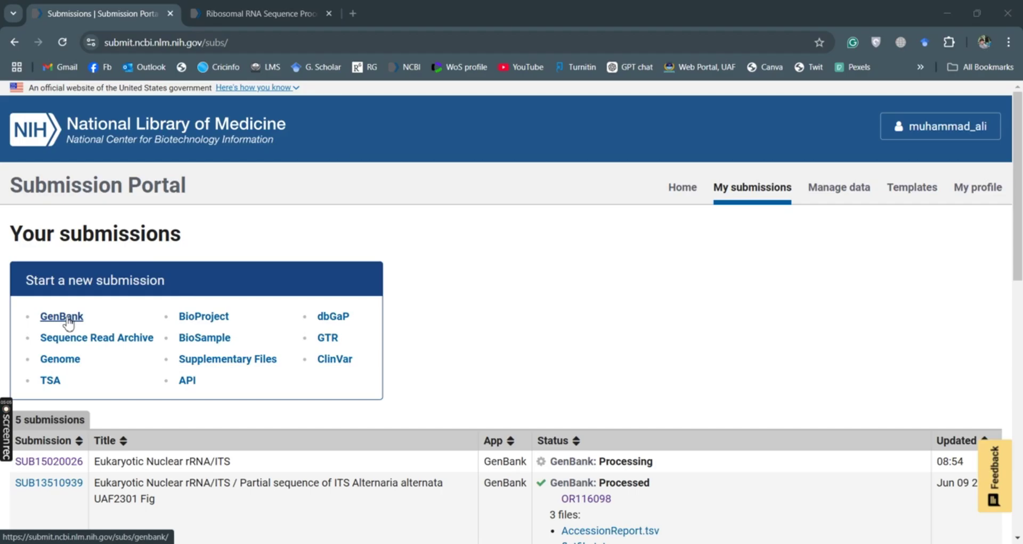
Start a new GenBank submission typed as Eukaryote, mitochondrial COX1 from metazoa only.
left_click(66, 319)
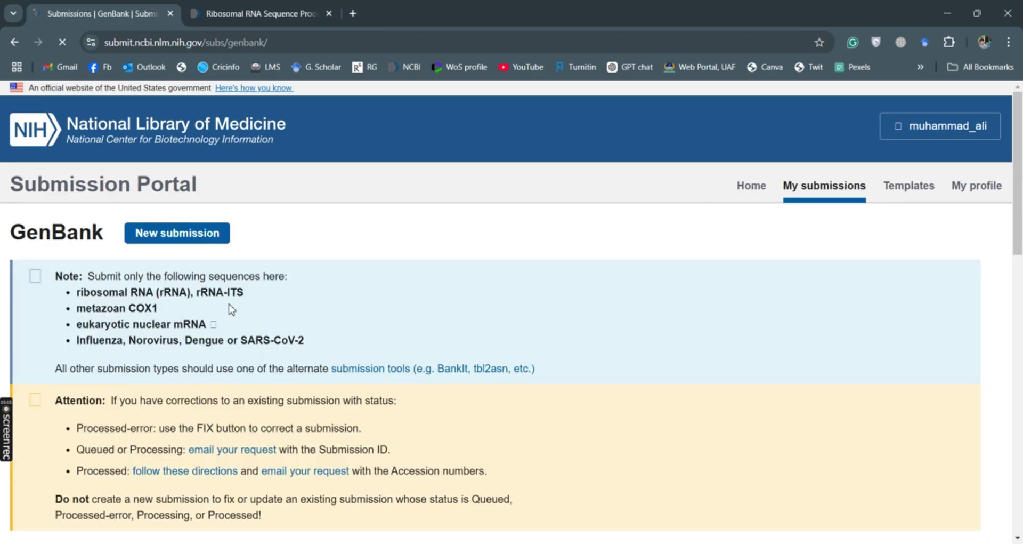
left_click(166, 240)
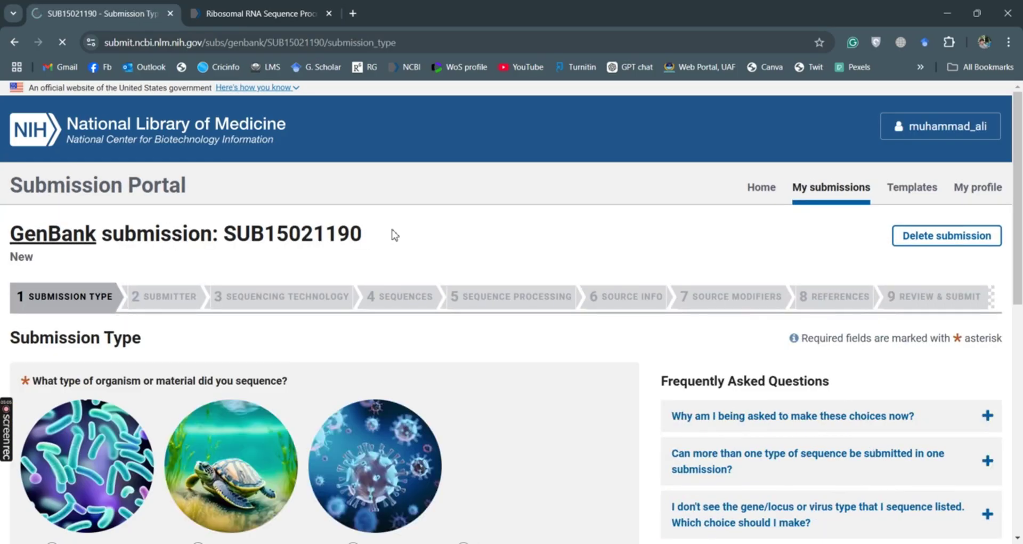
scroll(1021, 169, "down", 4)
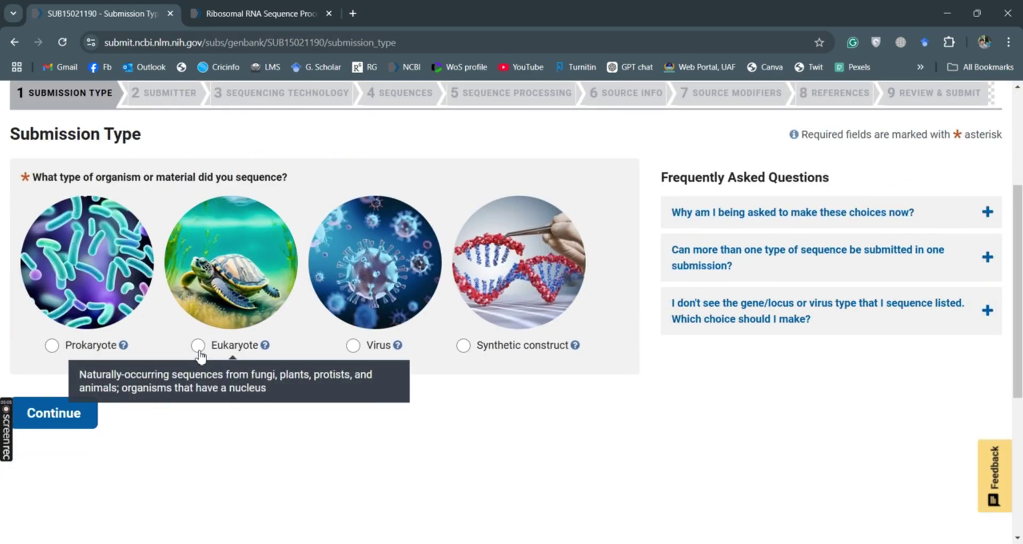
left_click(197, 346)
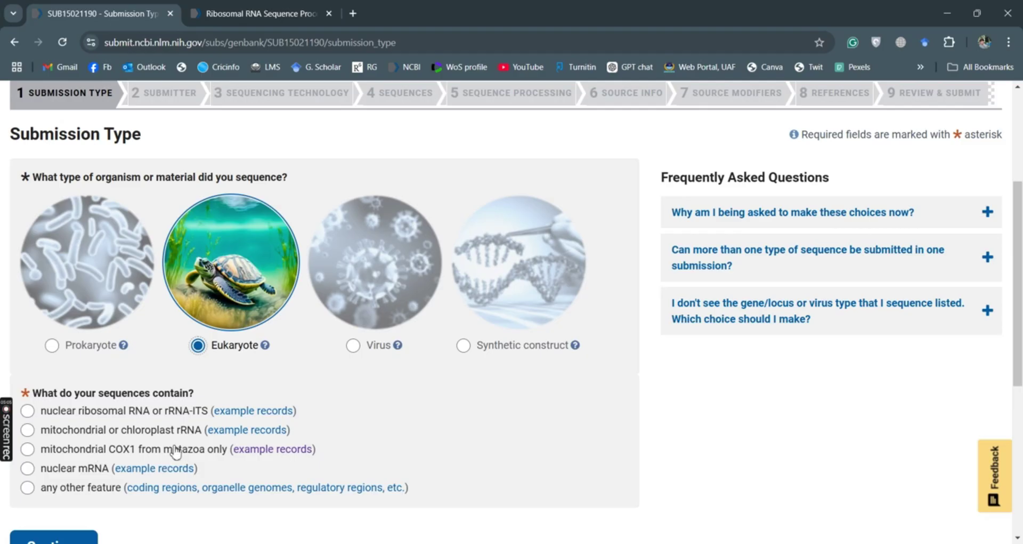
left_click(28, 451)
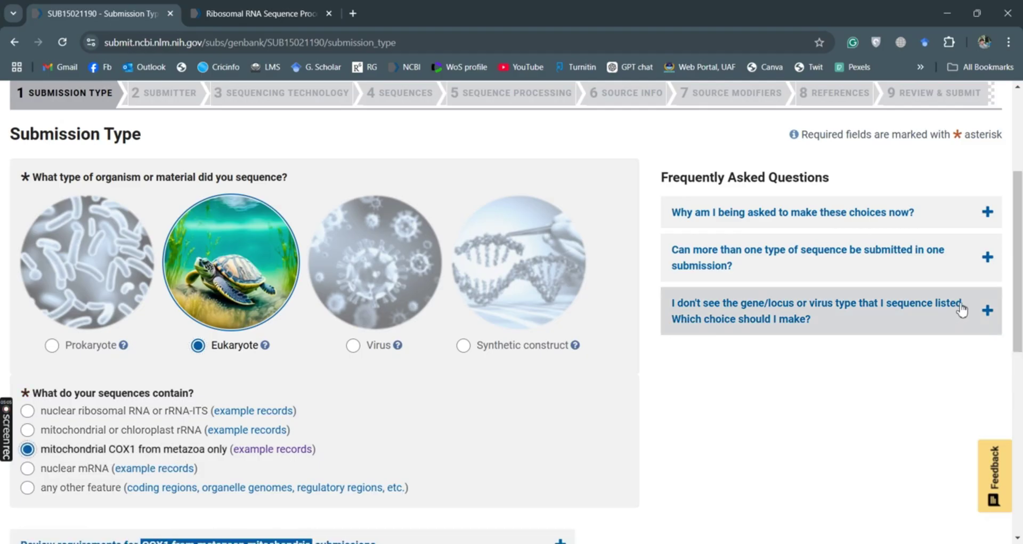
scroll(1019, 288, "down", 1)
scroll(1019, 298, "down", 3)
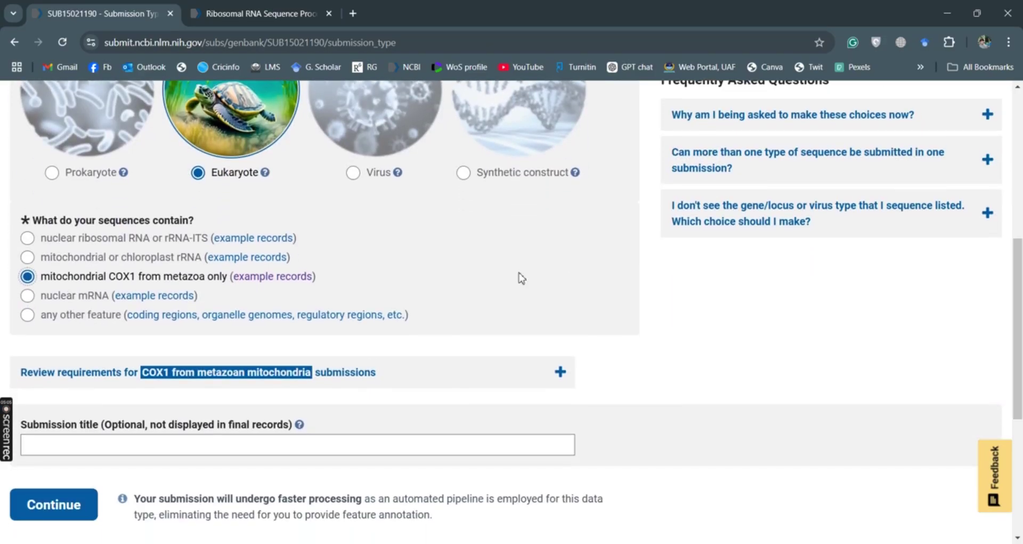
left_click(66, 506)
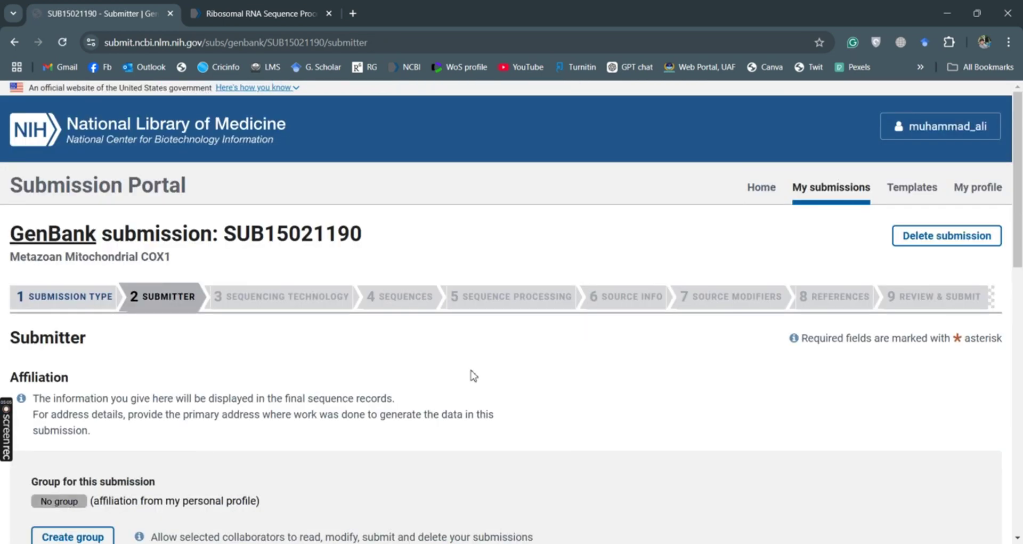
Accept the submitter details and move past the Submitter step.
scroll(1021, 232, "down", 5)
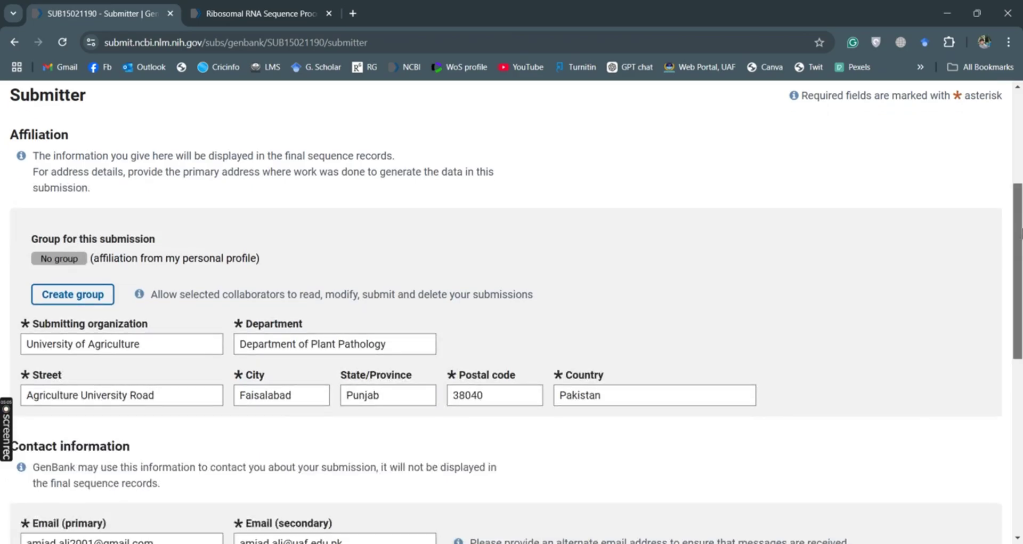
scroll(1020, 231, "down", 4)
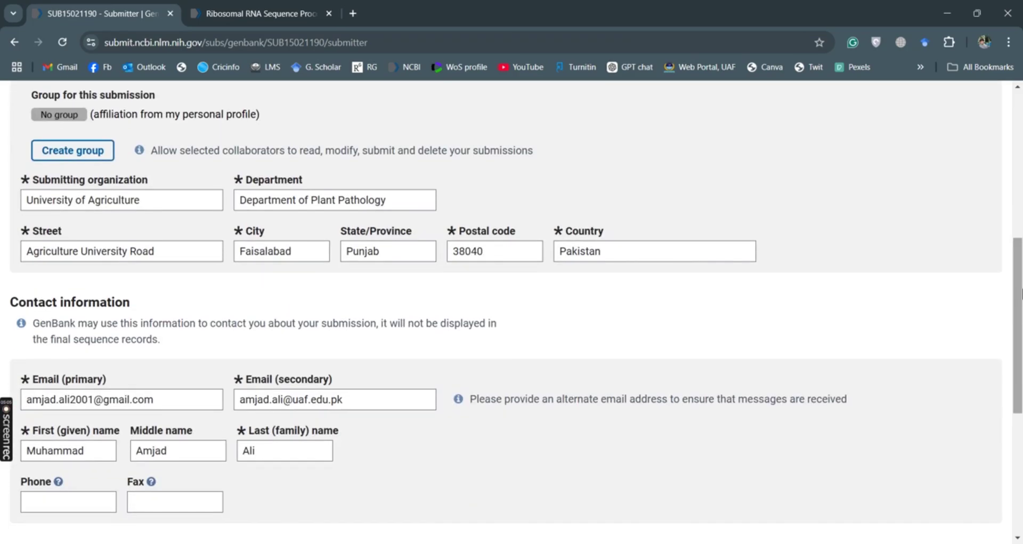
scroll(1021, 325, "down", 2)
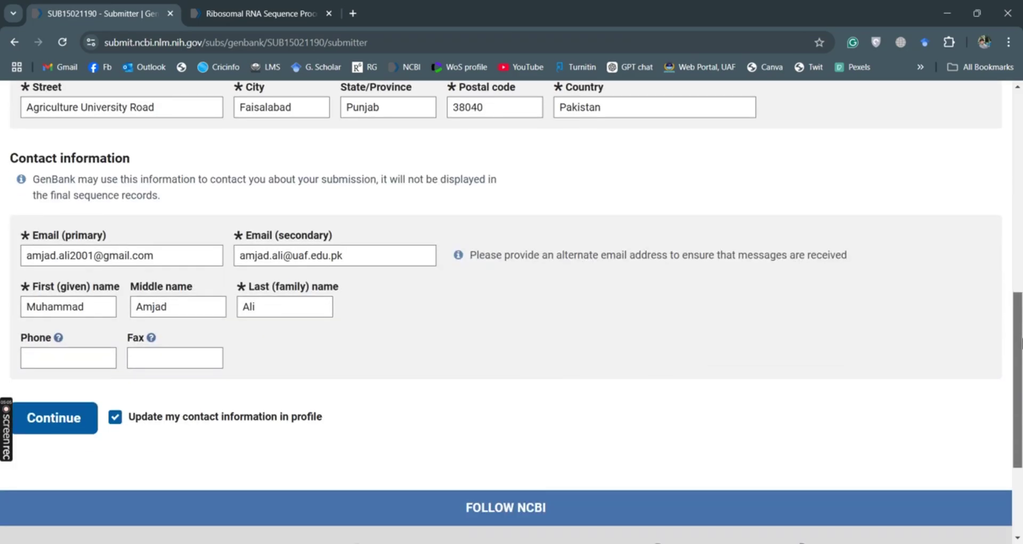
left_click(58, 421)
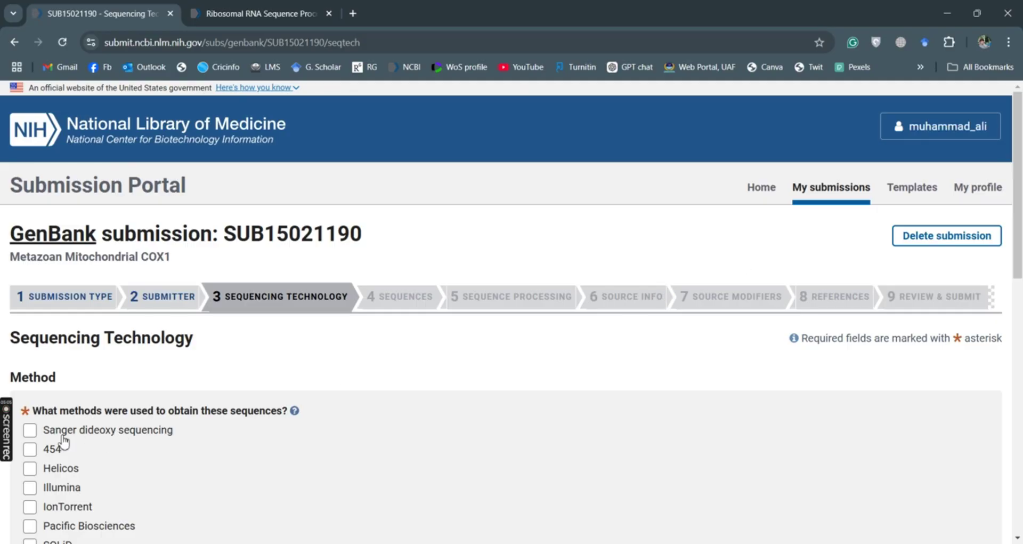
Record Sanger dideoxy sequencing with unassembled sequence reads as the technology.
left_click(30, 430)
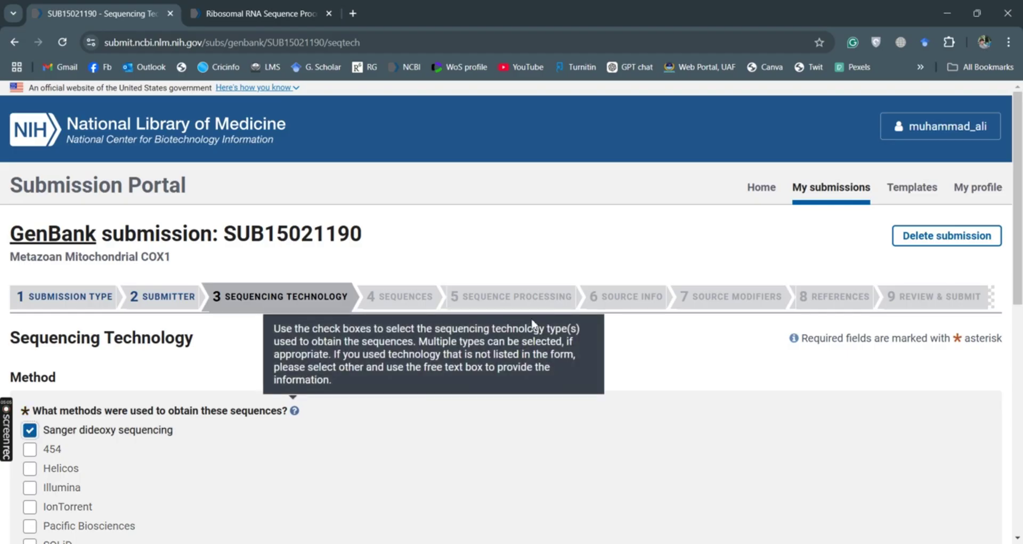
scroll(794, 244, "down", 5)
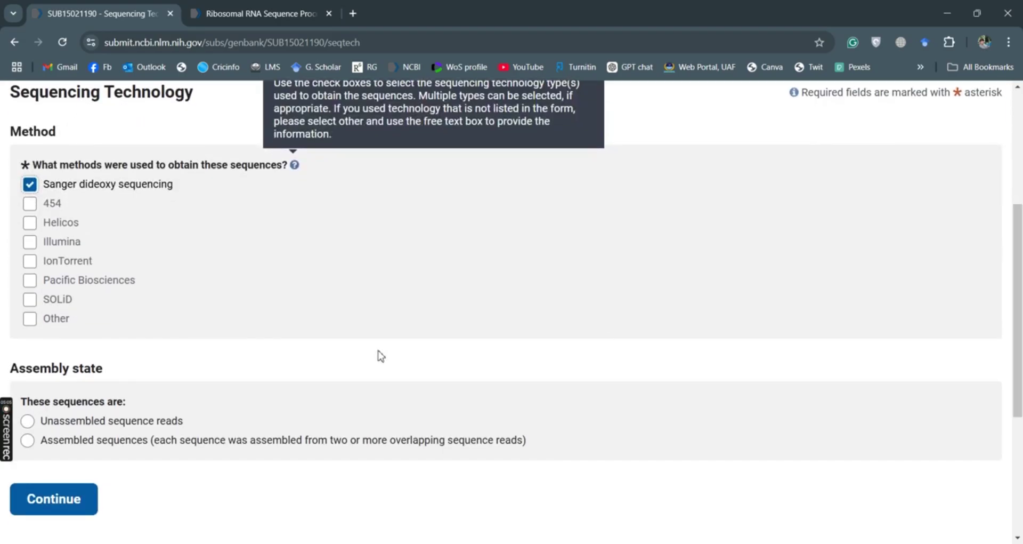
left_click(27, 421)
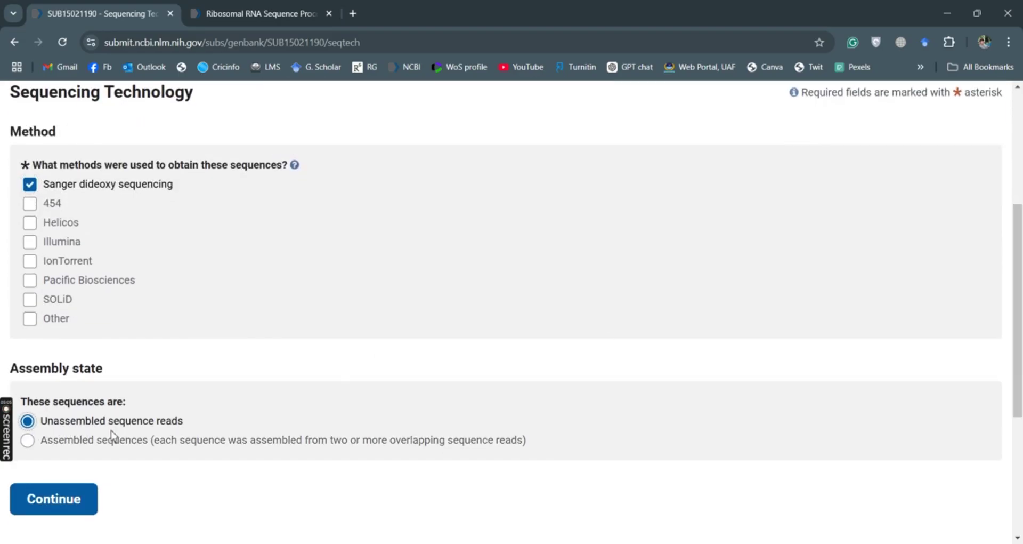
left_click(74, 506)
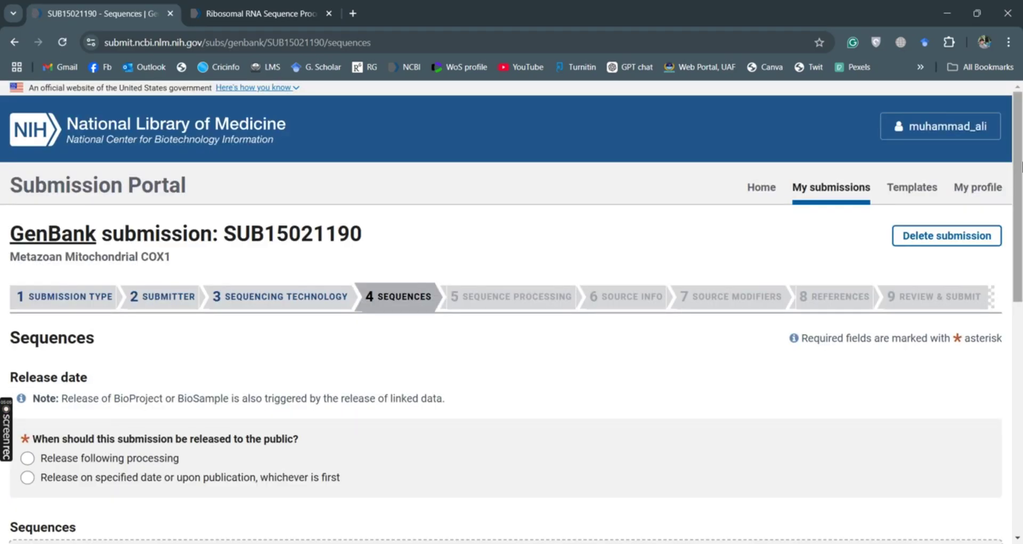
Set the release date to release following processing and bring up Seqs Cox.txt.
scroll(1021, 166, "down", 3)
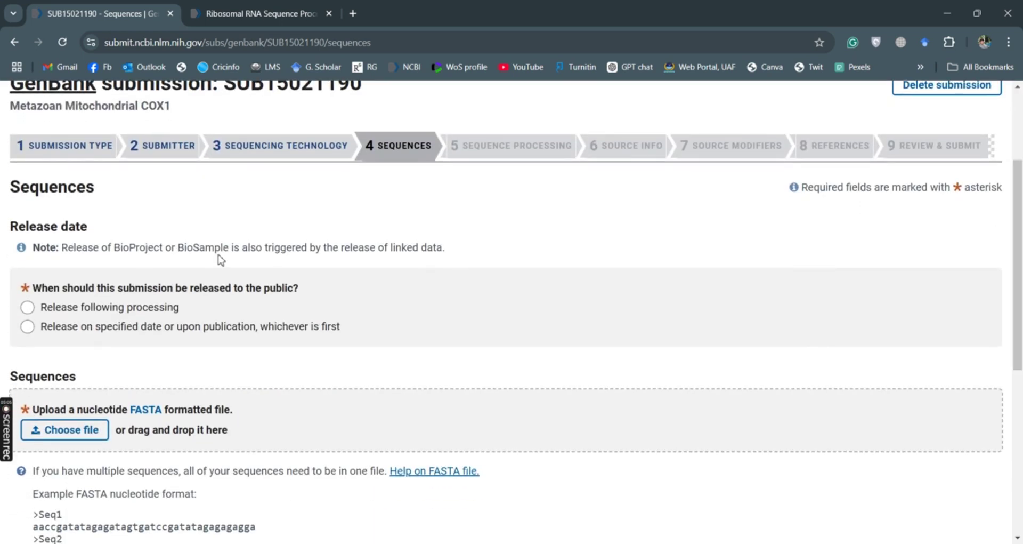
left_click(27, 307)
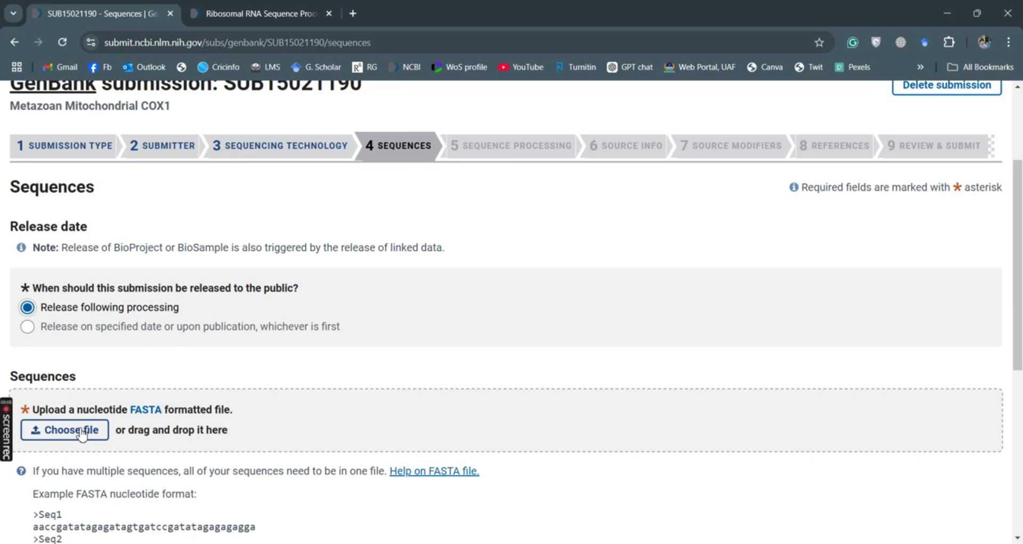
key("alt+Tab")
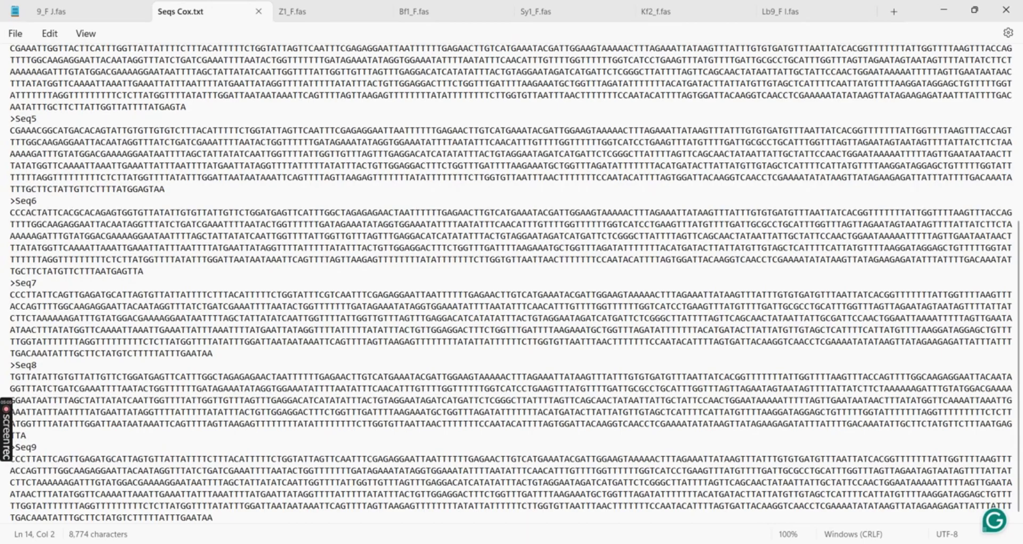
Review the Seqs Cox.txt FASTA from >Seq1, then return to the Sequences page.
key("alt+Tab")
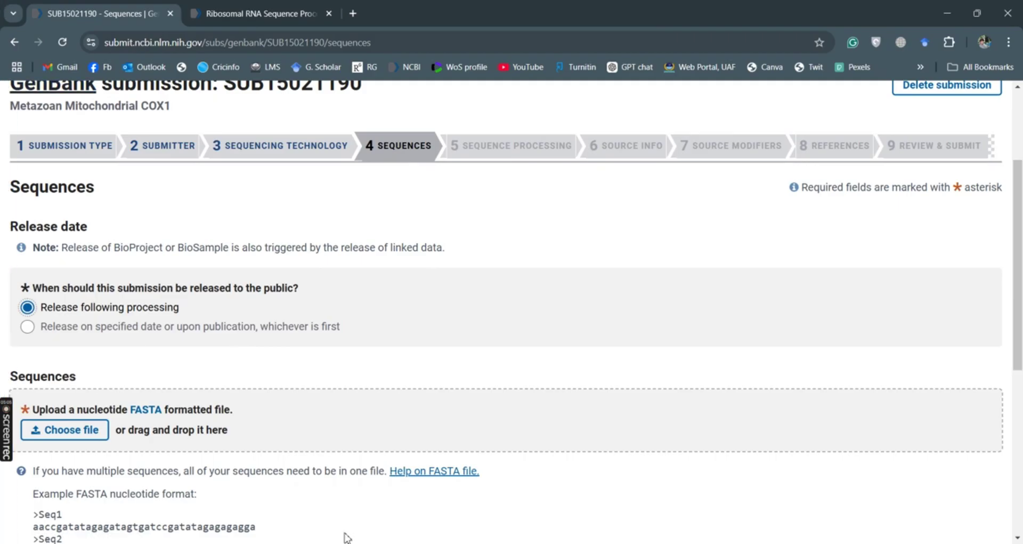
mouse_move(9, 437)
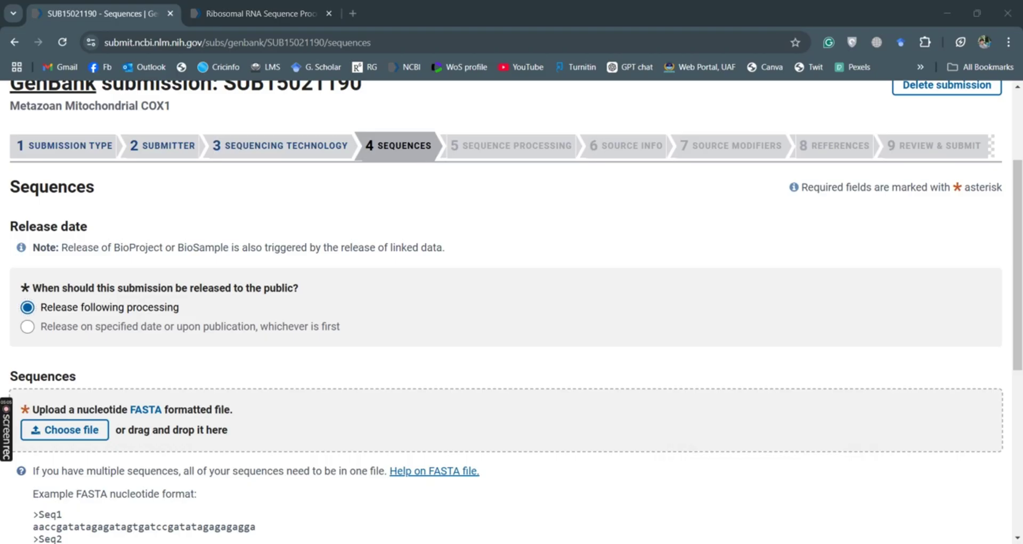
key("alt+Tab")
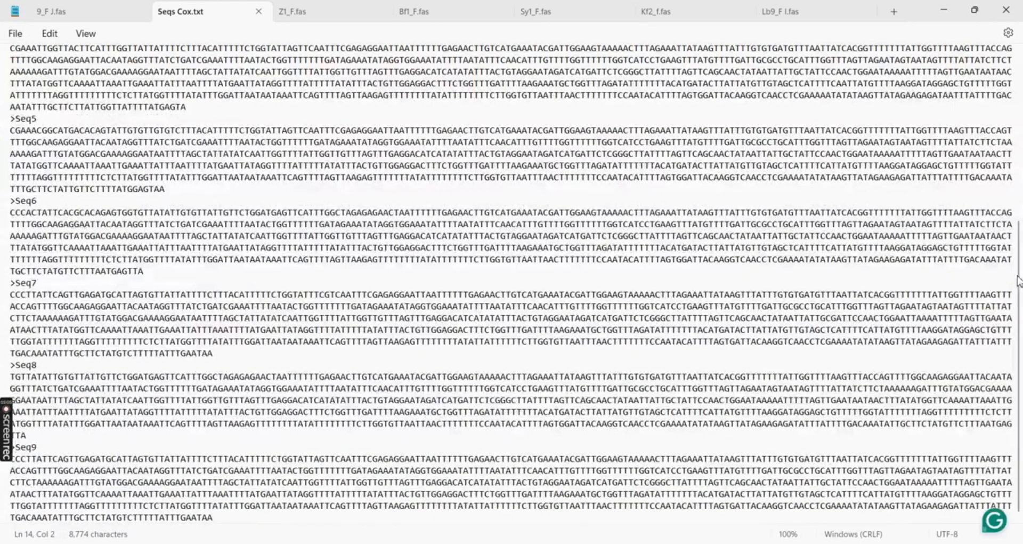
left_click_drag(1019, 285, 1021, 74)
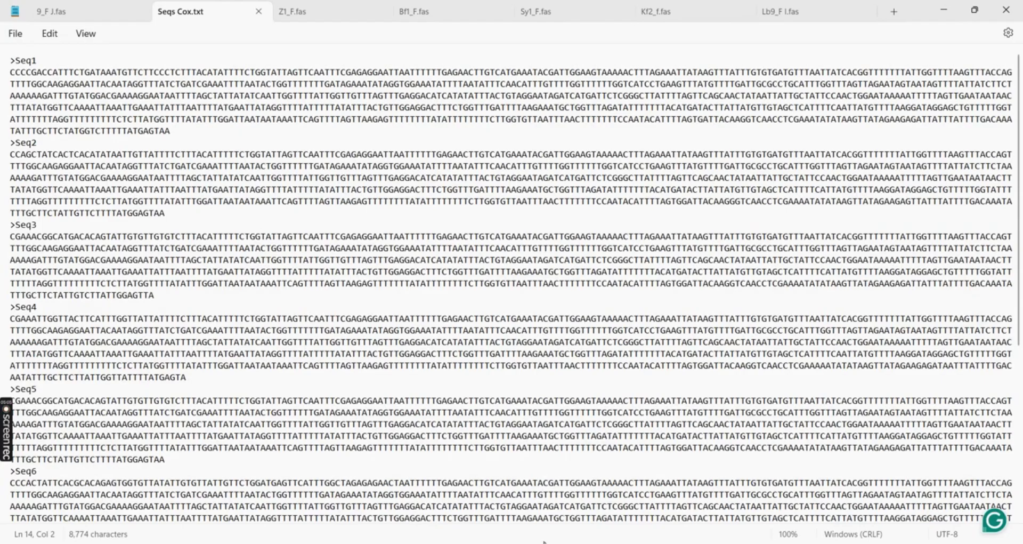
mouse_move(476, 543)
key("alt+Tab")
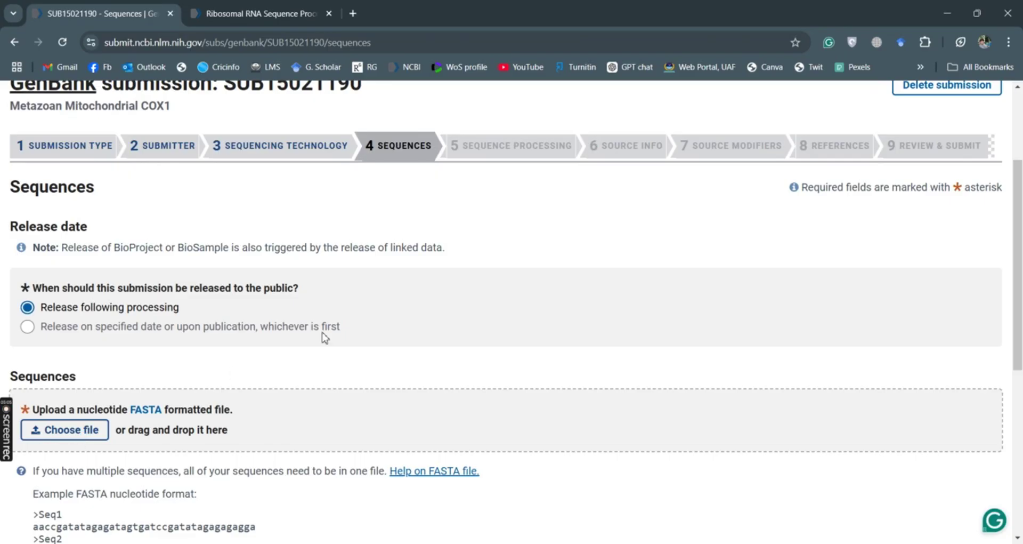
Upload Seqs Cox.txt as the FASTA file and continue, exposing missing data for Seq6–Seq8.
left_click(324, 335)
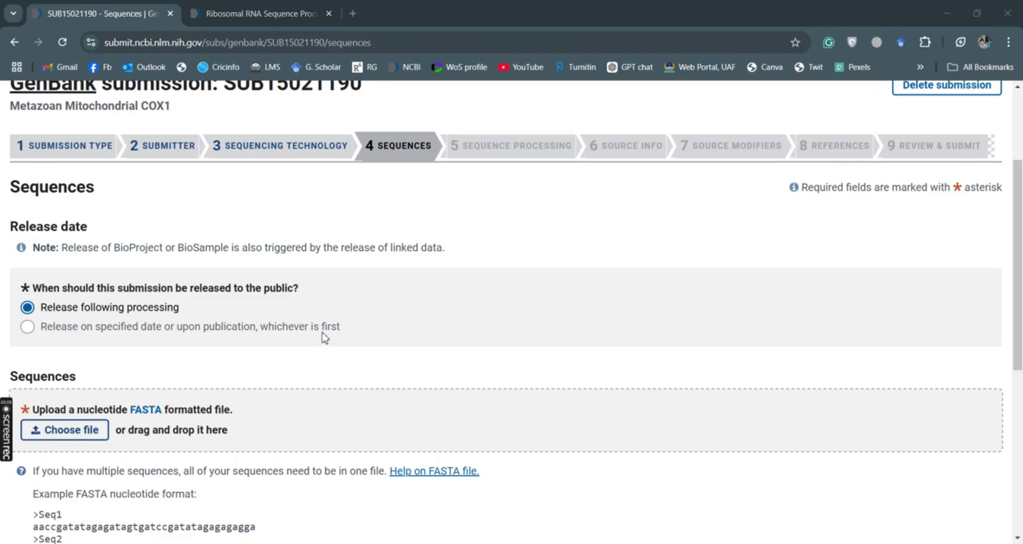
left_click(81, 430)
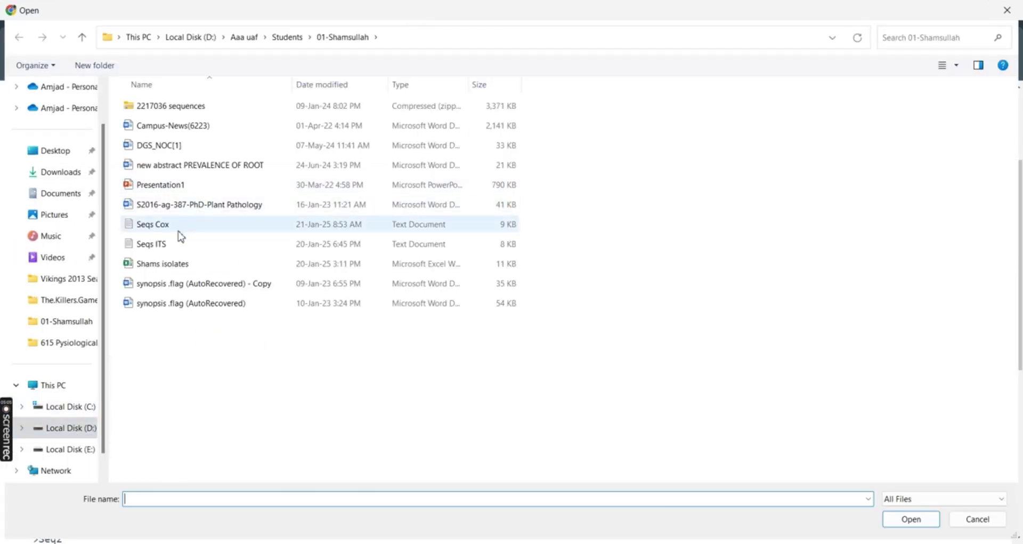
double_click(185, 230)
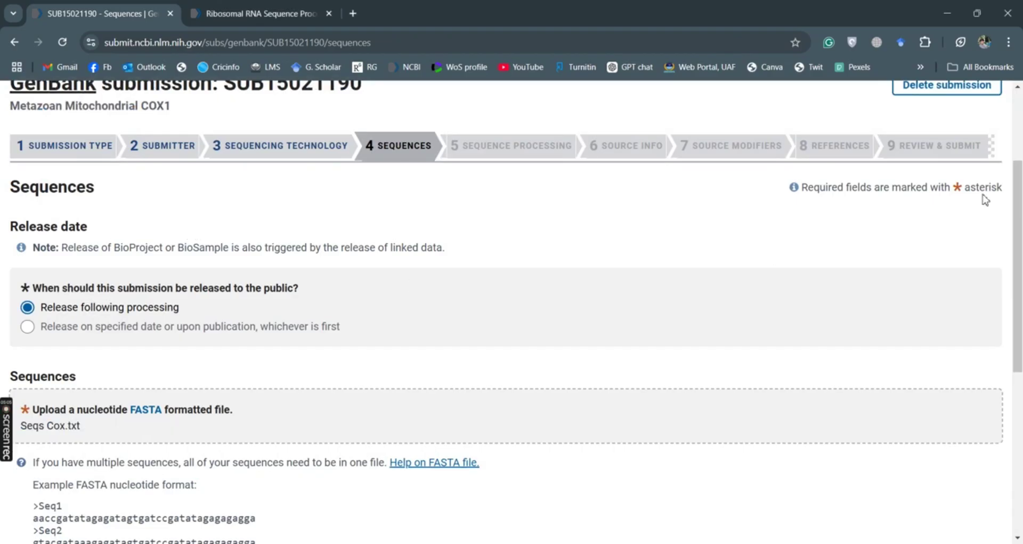
scroll(1019, 266, "down", 2)
scroll(1021, 282, "down", 1)
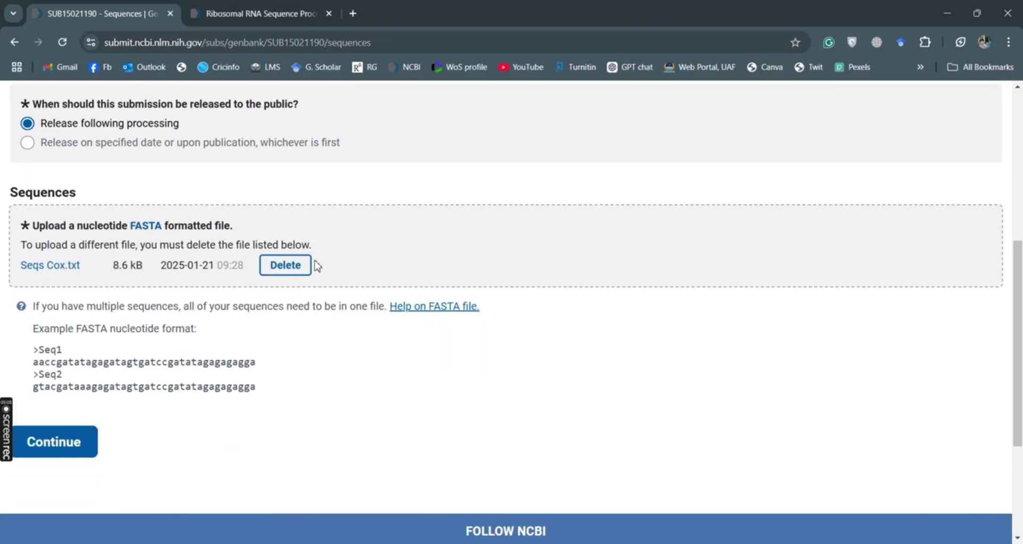
left_click(88, 444)
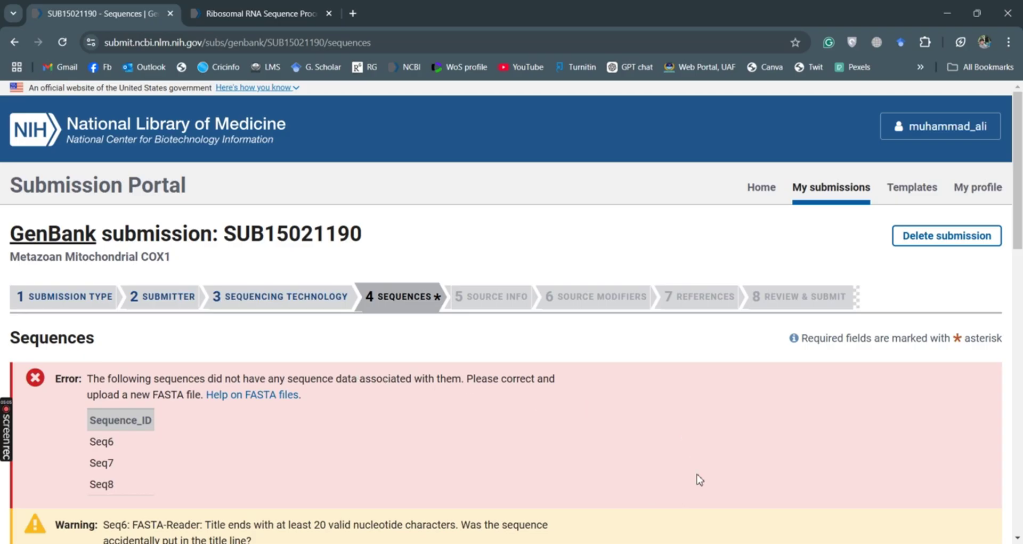
In Seqs Cox.txt, re-break the >Seq6 header so its sequence starts on a new line.
key("alt+Tab")
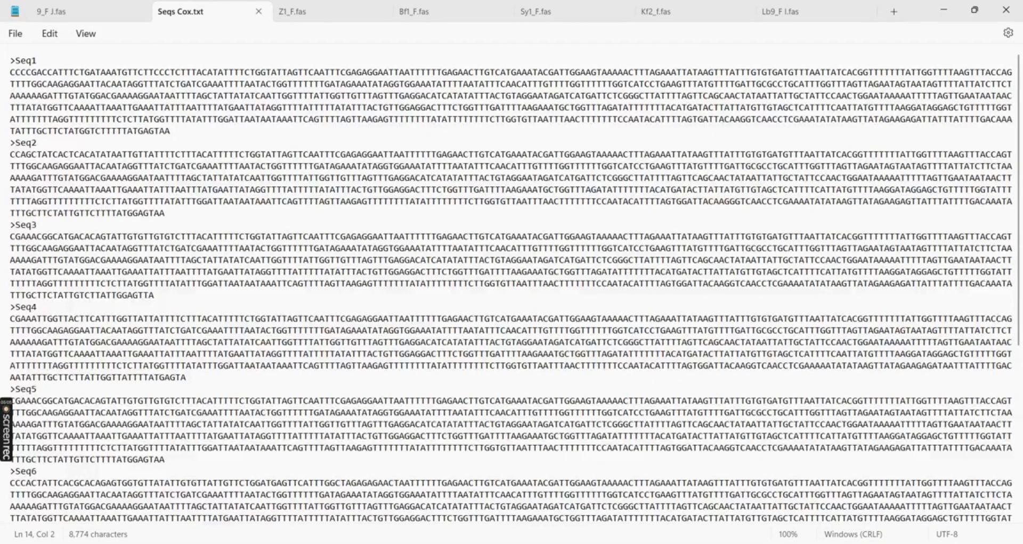
key("alt+Tab")
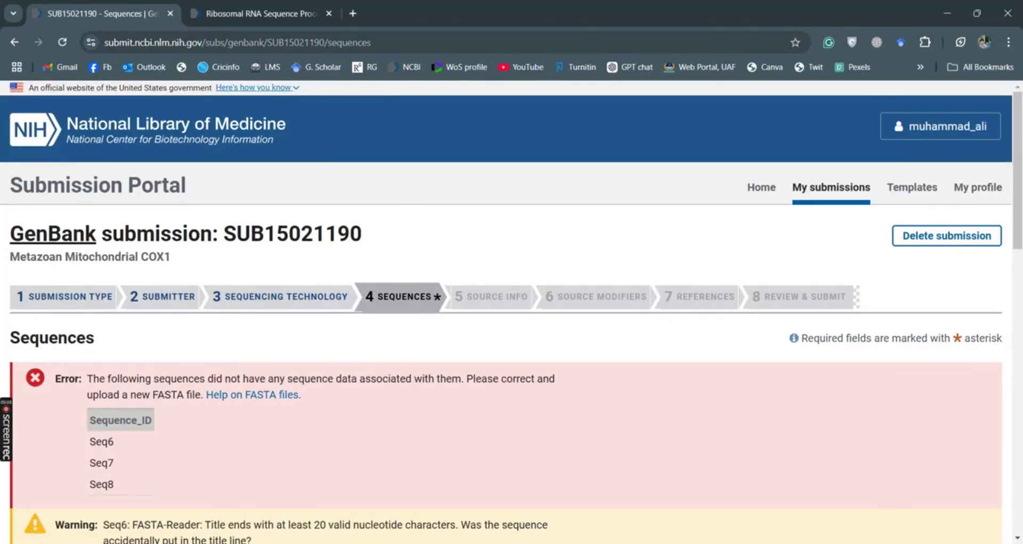
key("alt+Tab")
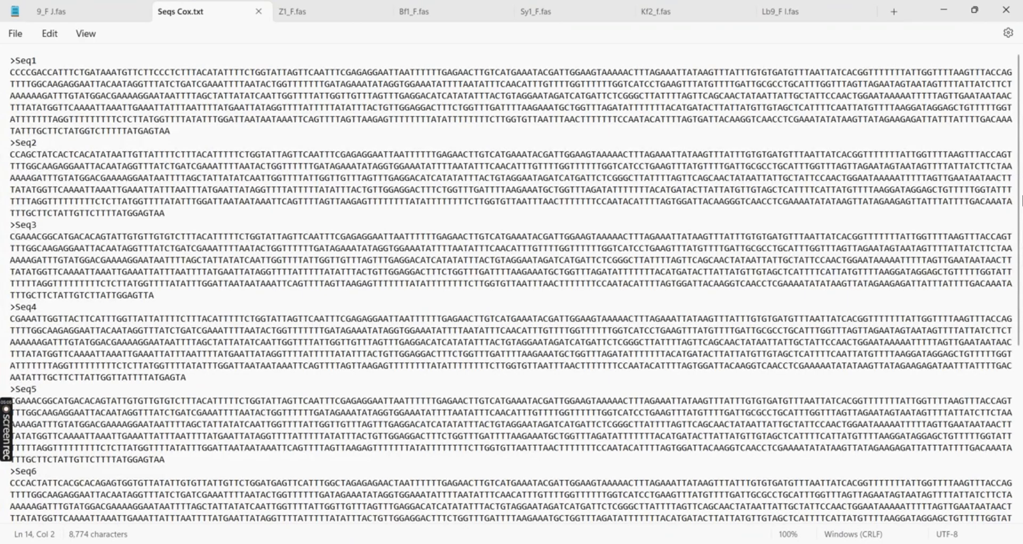
left_click(97, 472)
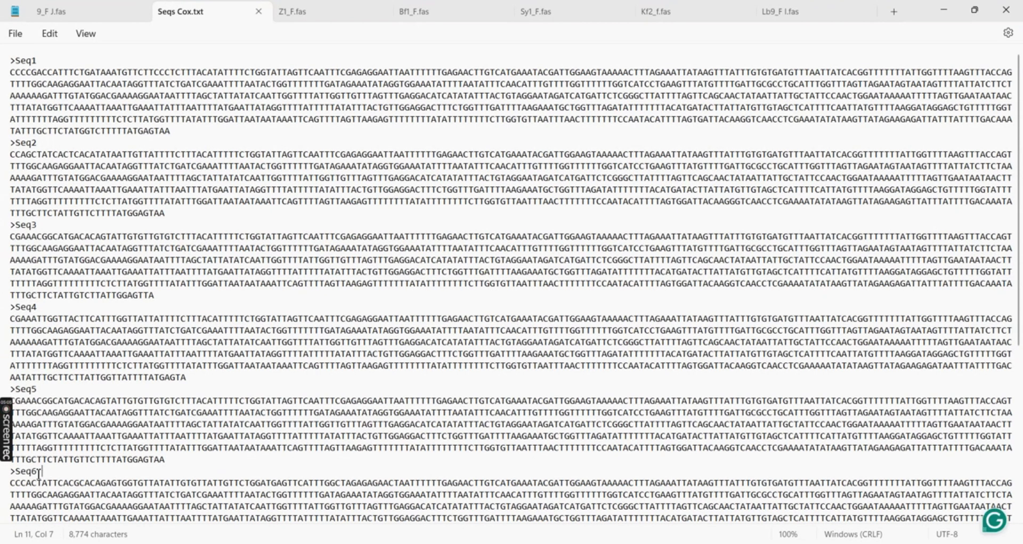
left_click(69, 393)
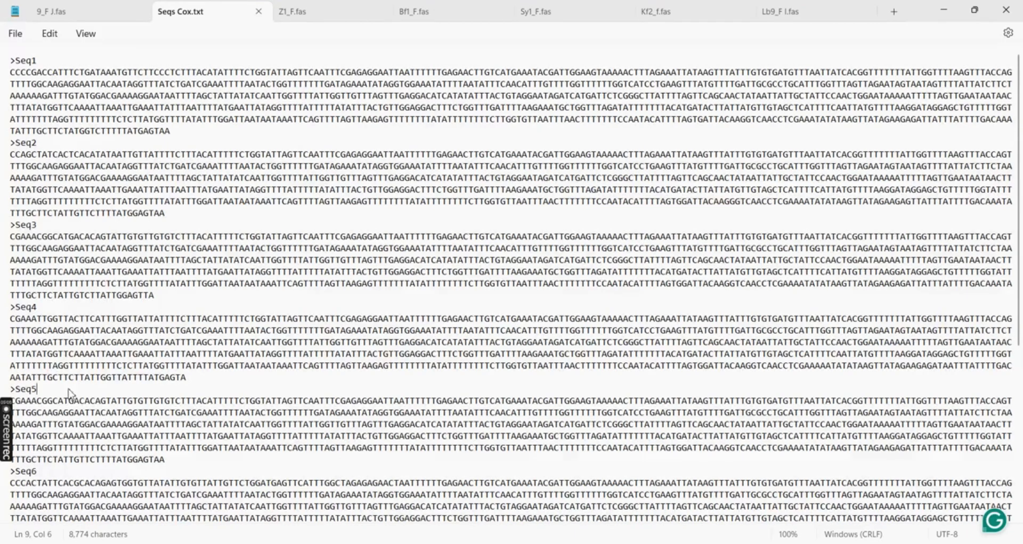
left_click(74, 472)
key("BackSpace")
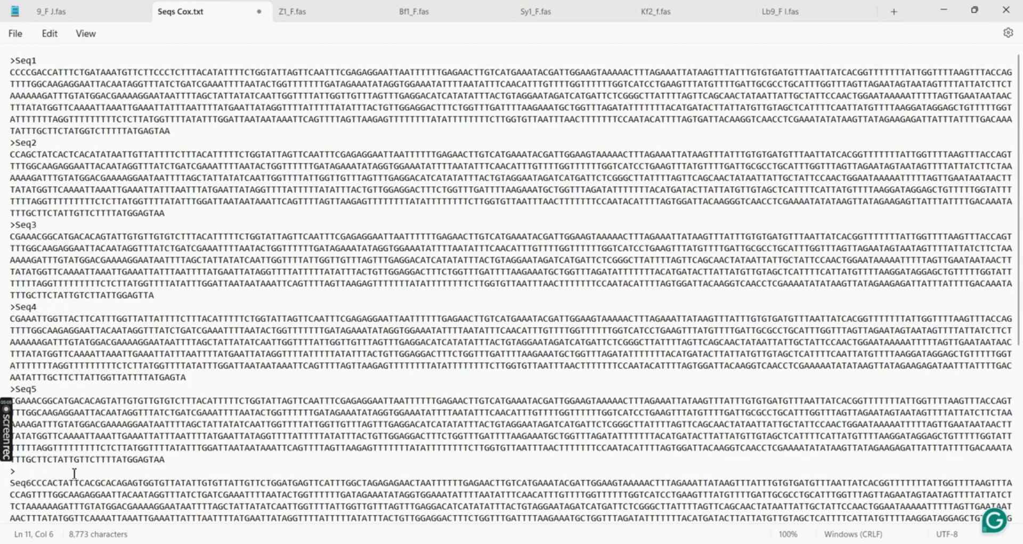
key("Return")
Re-break the >Seq7 and >Seq8 header lines the same way.
left_click(72, 474)
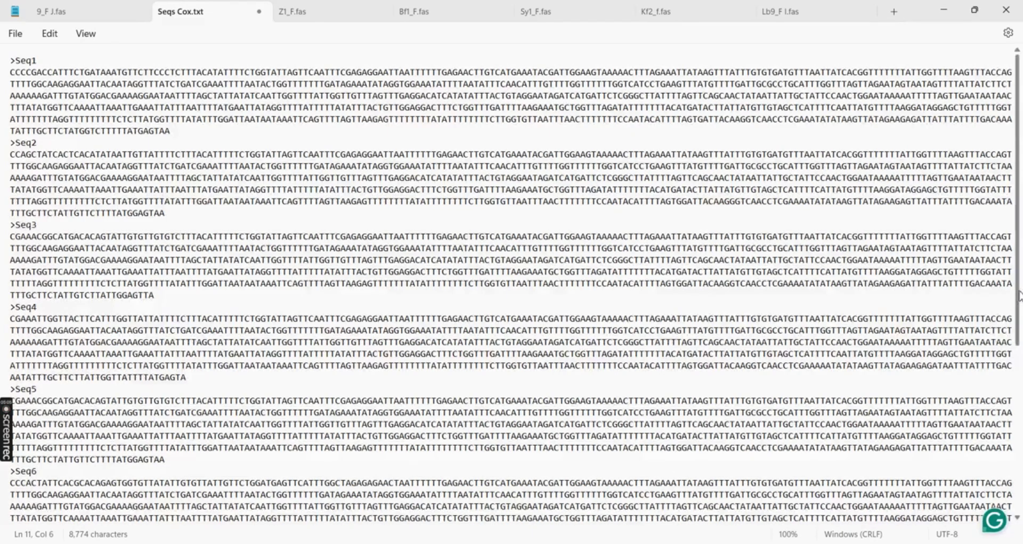
scroll(302, 348, "down", 7)
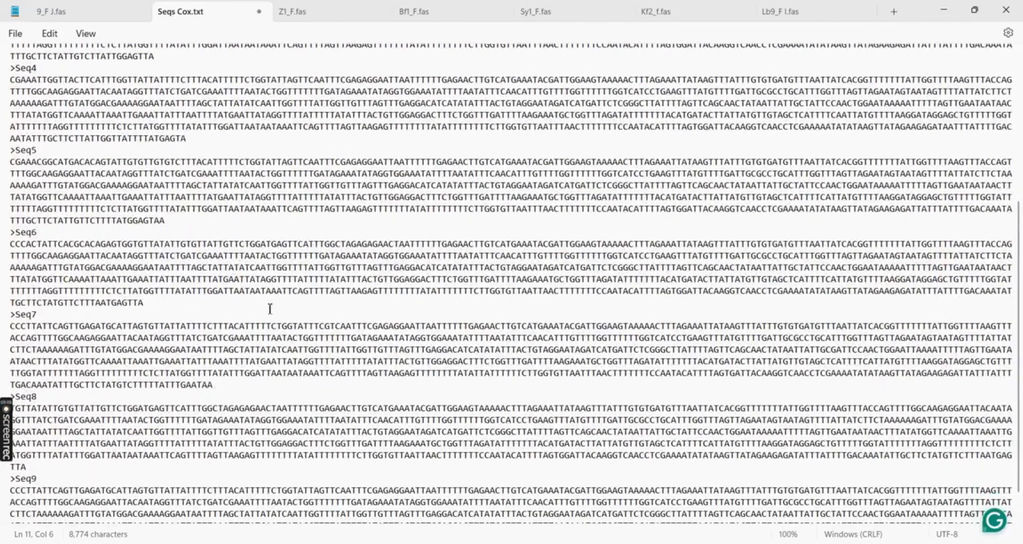
left_click(110, 319)
key("BackSpace")
key("Return")
left_click(75, 395)
key("BackSpace")
key("Return")
Delete the earlier upload, upload the edited Seqs Cox.txt, and continue.
key("alt+Tab")
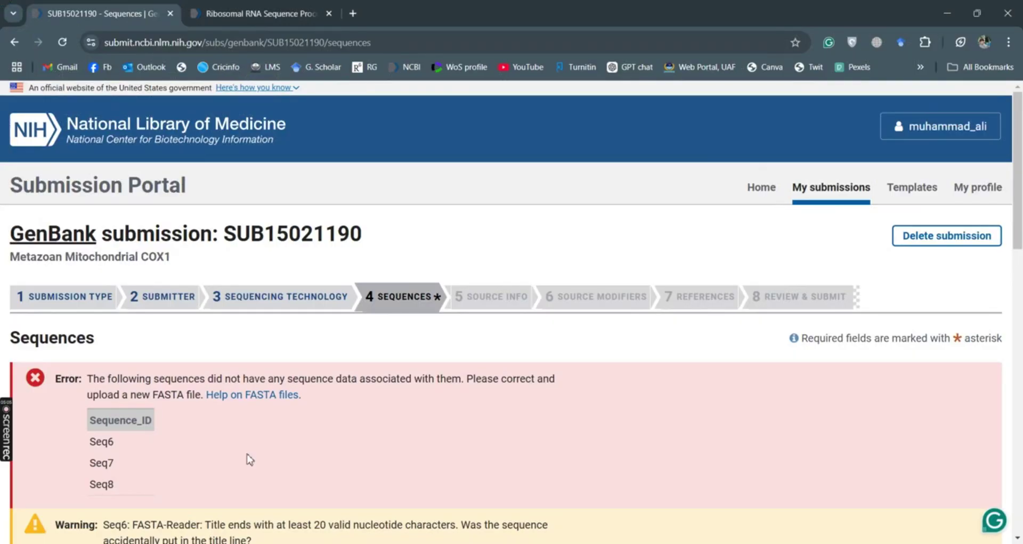
left_click_drag(1018, 182, 1021, 350)
left_click(285, 424)
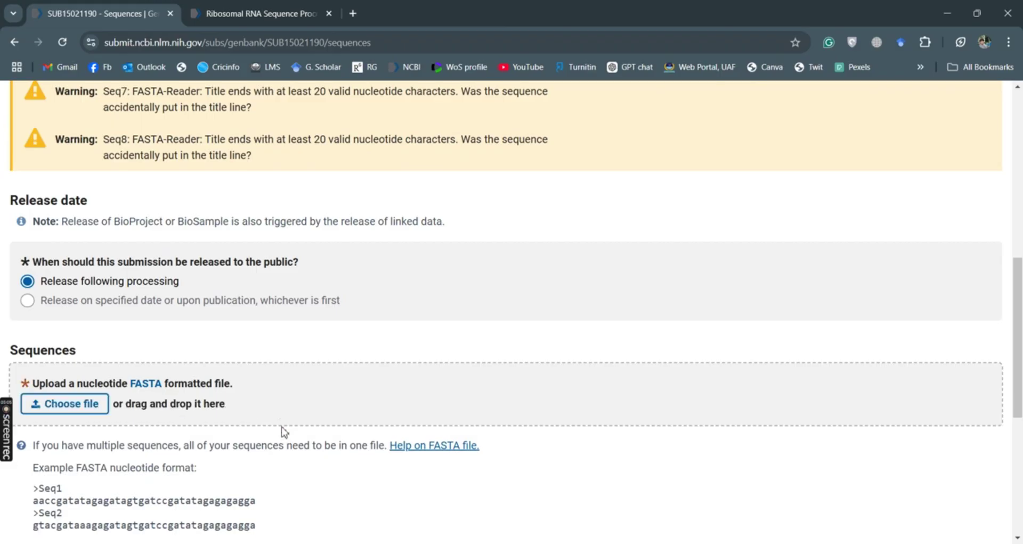
left_click(54, 404)
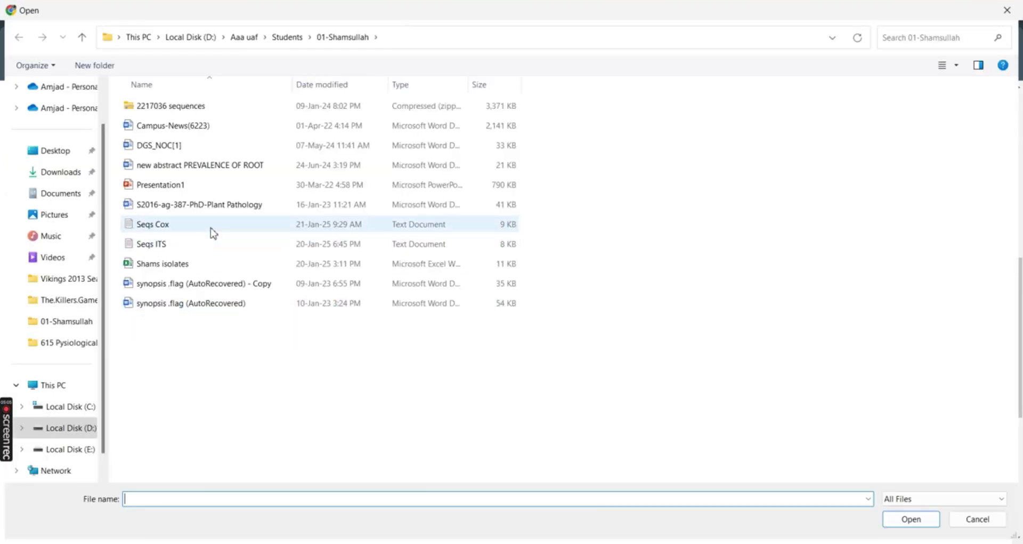
double_click(165, 226)
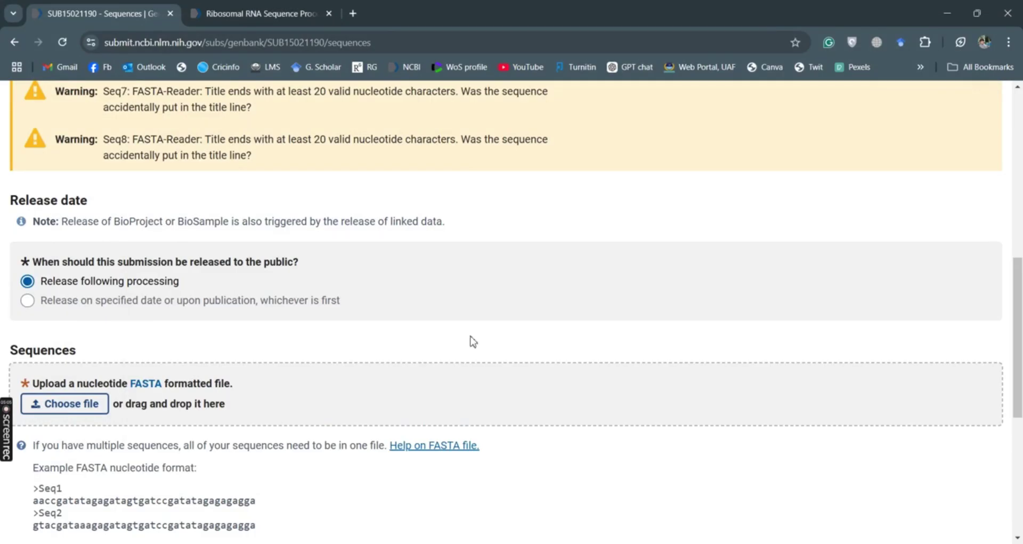
scroll(1002, 320, "down", 5)
left_click(64, 354)
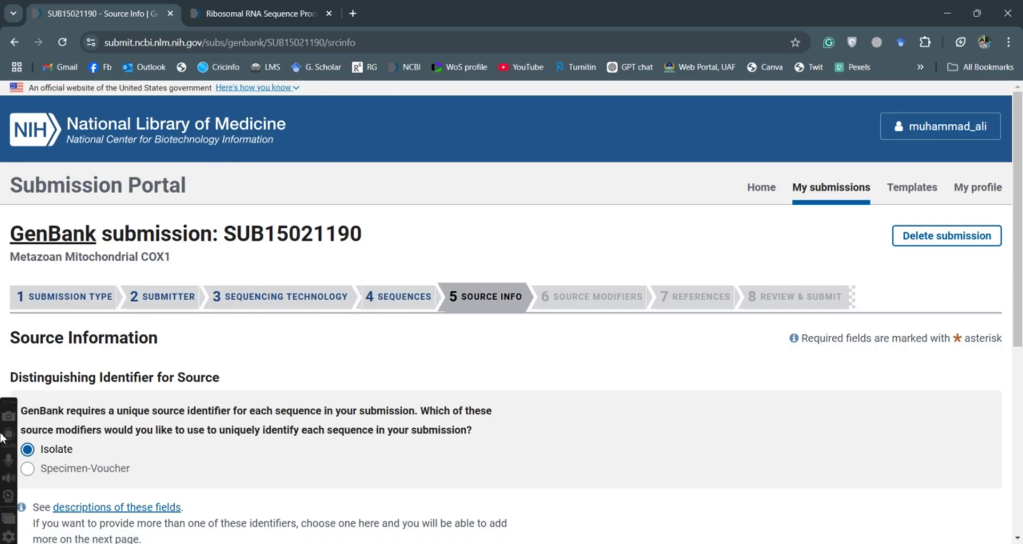
Keep Isolate as the distinguishing source identifier and continue to Source Modifiers.
left_click(8, 434)
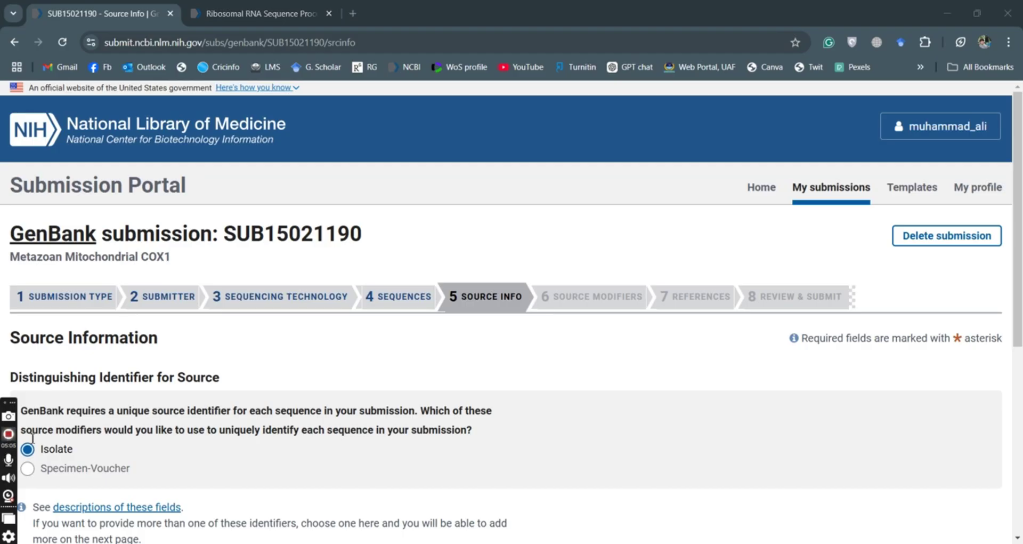
scroll(124, 306, "down", 3)
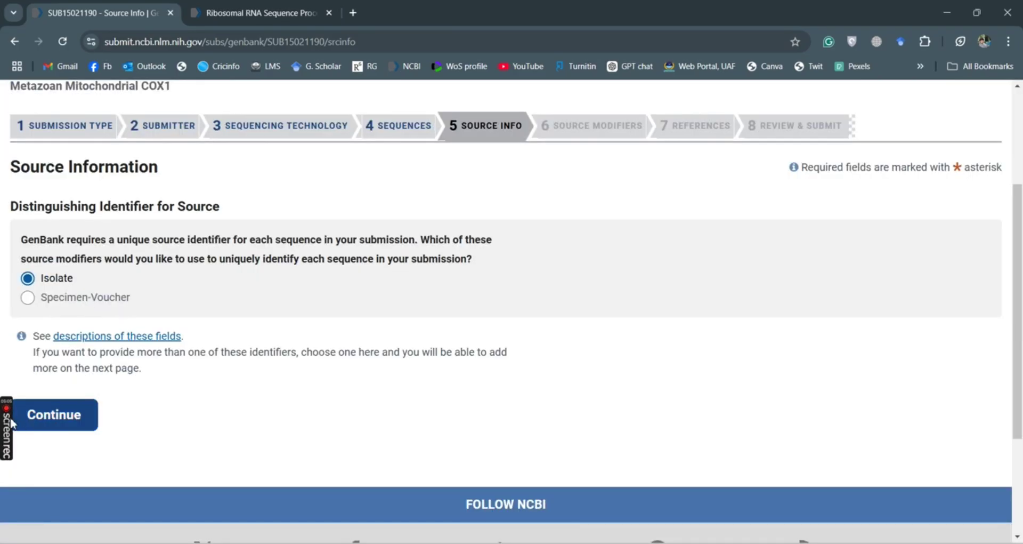
mouse_move(9, 427)
left_click(50, 421)
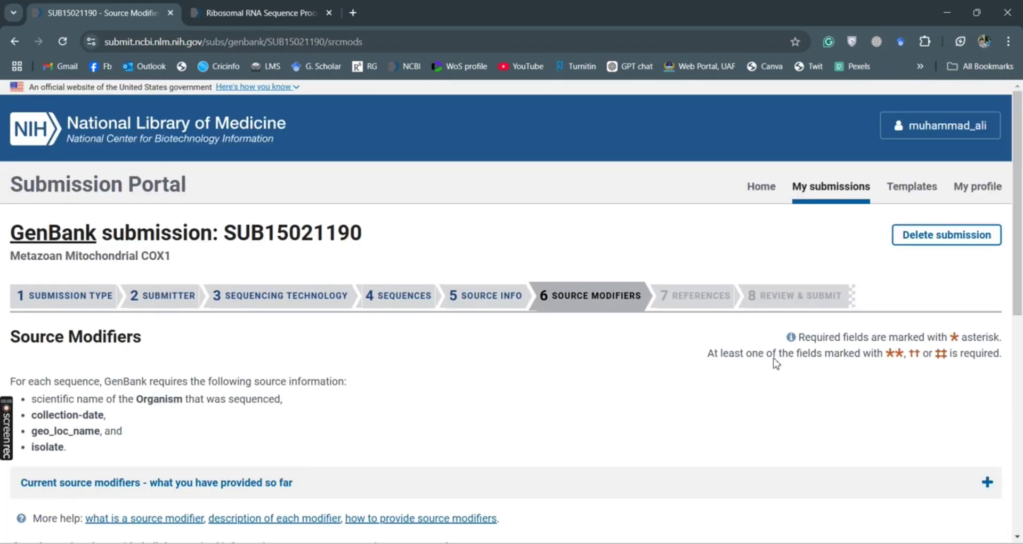
Choose an editable table for the Seq1–Seq9 source modifiers and bring up the Shams isolates workbook.
scroll(1019, 324, "down", 4)
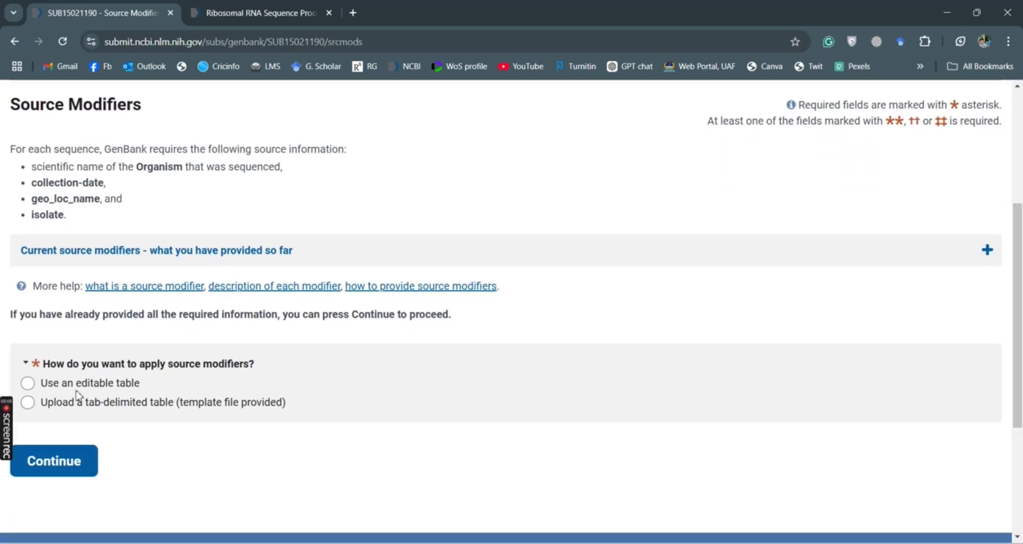
left_click(28, 384)
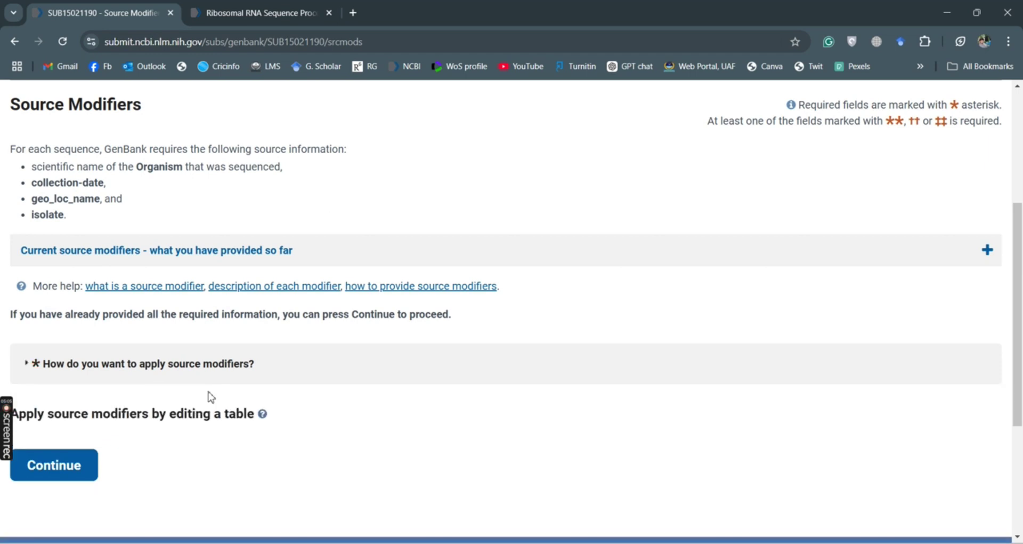
scroll(768, 319, "down", 5)
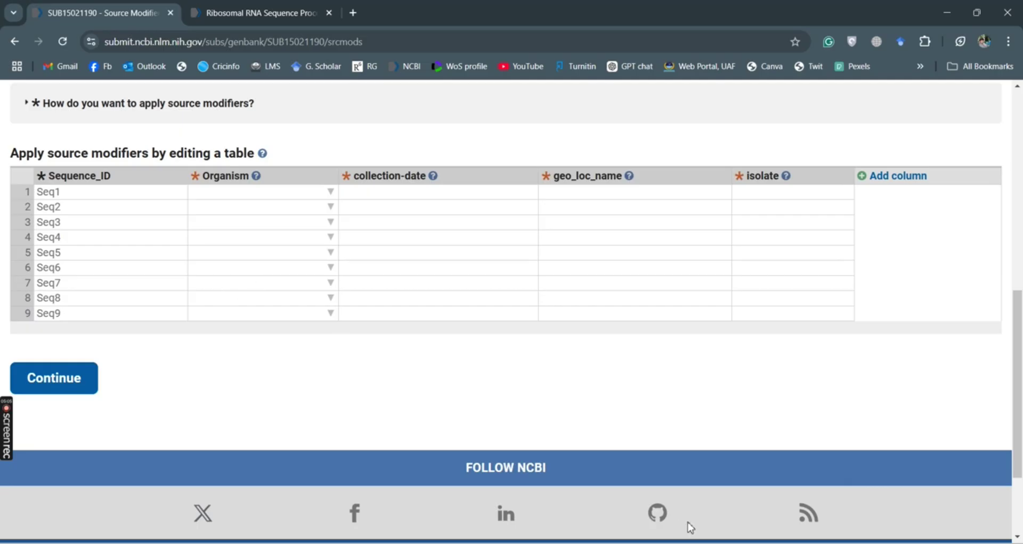
key("alt+Tab")
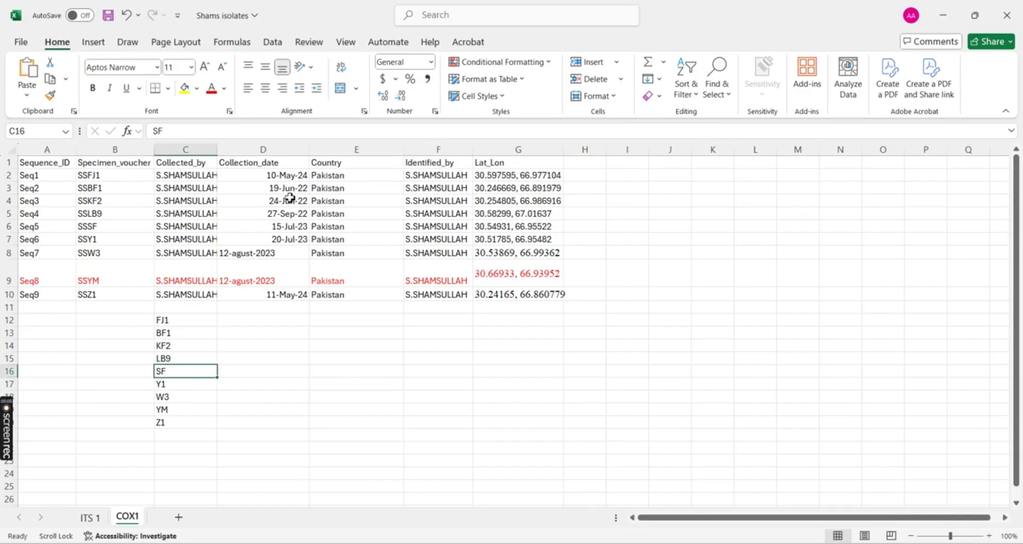
Copy the nine organism names from H2:H10 on ITS 1 into the table's Organism column.
left_click(91, 517)
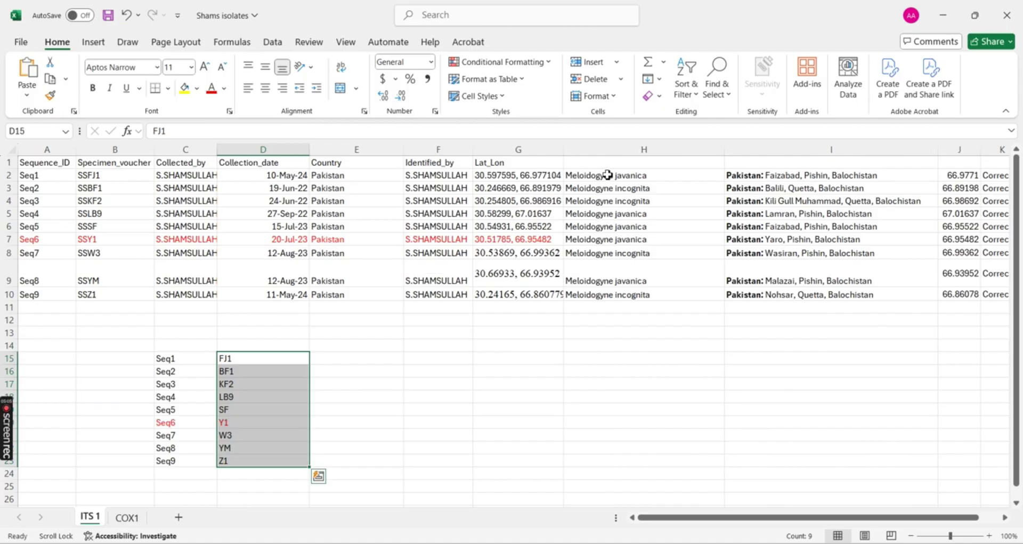
left_click(608, 176)
left_click_drag(608, 195, 624, 292)
key("ctrl+c")
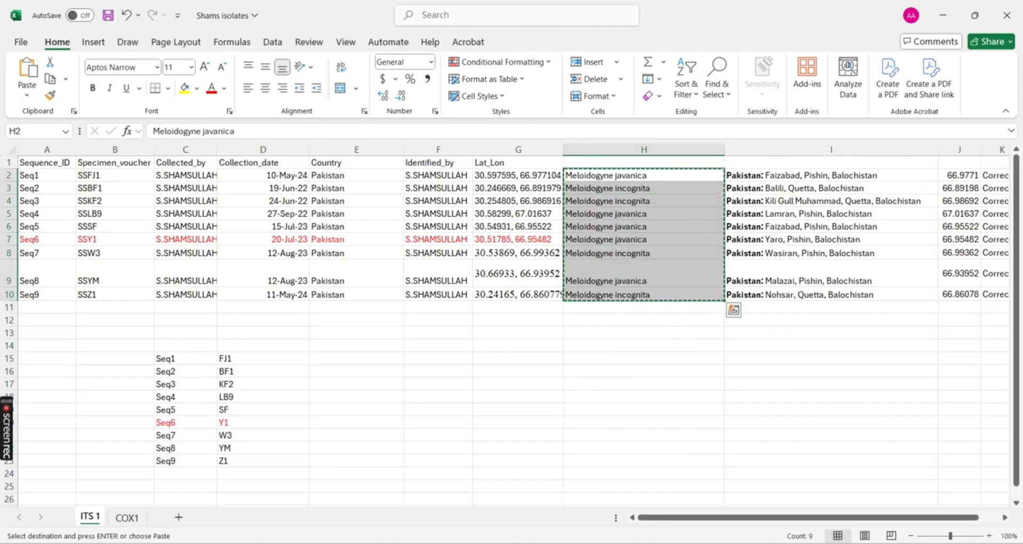
left_click(538, 490)
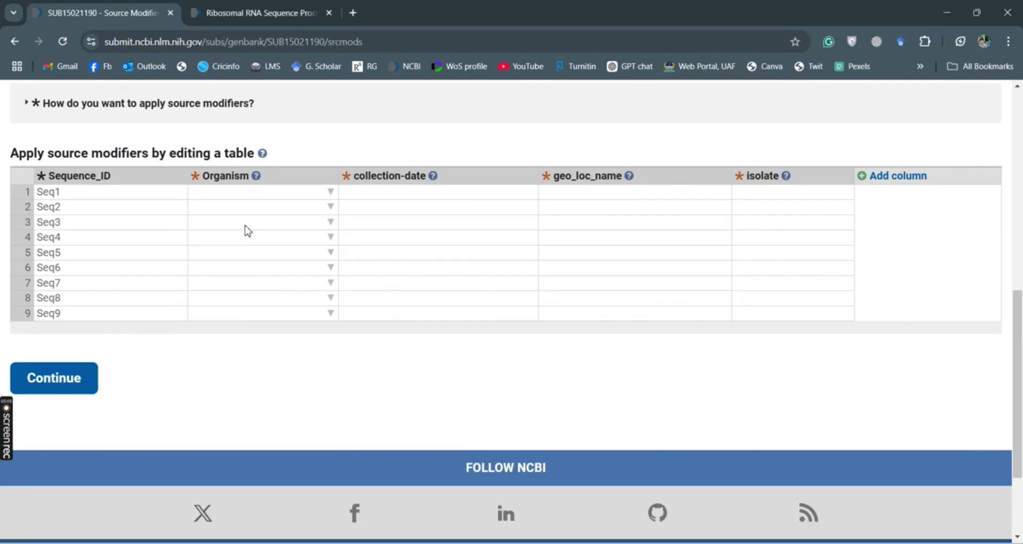
left_click(247, 201)
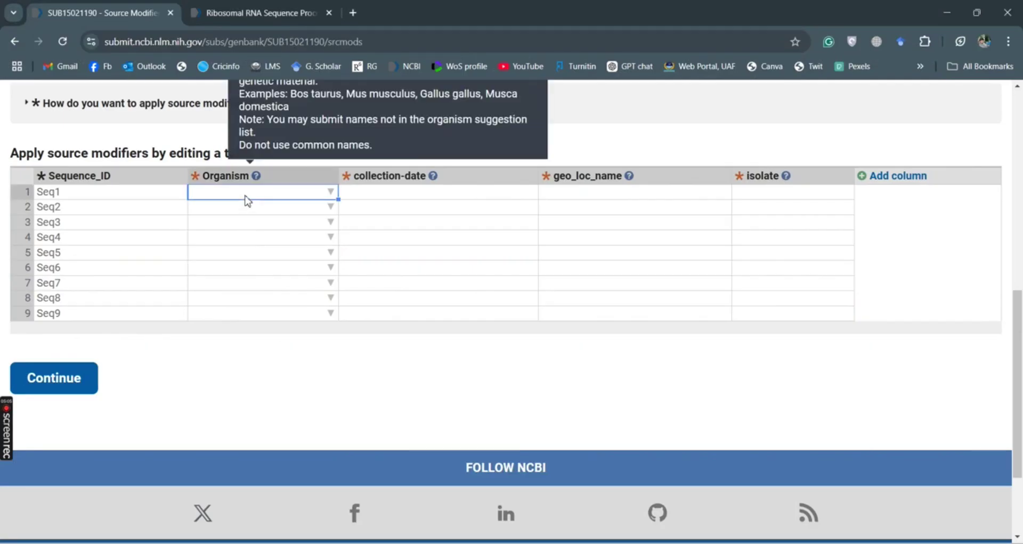
key("ctrl+v")
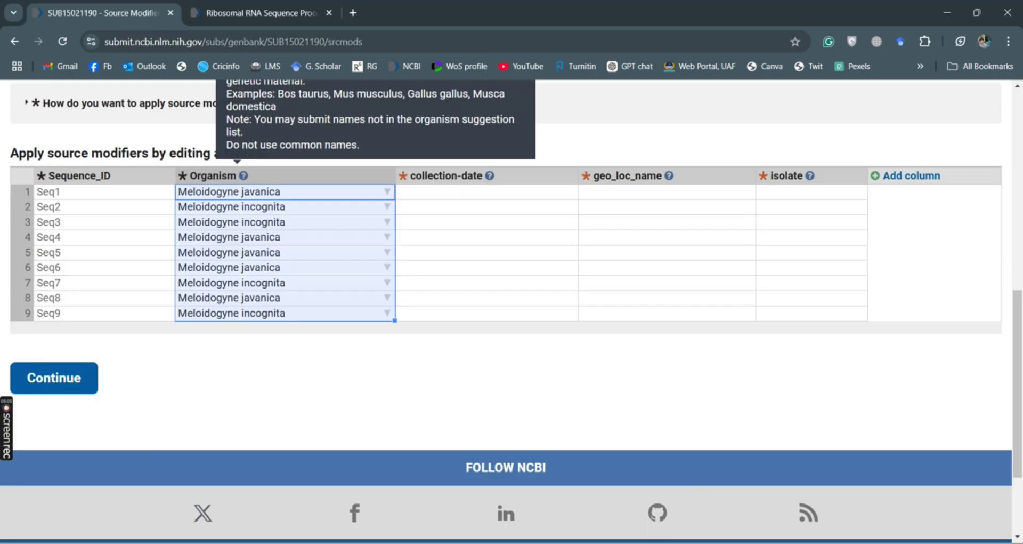
left_click(741, 490)
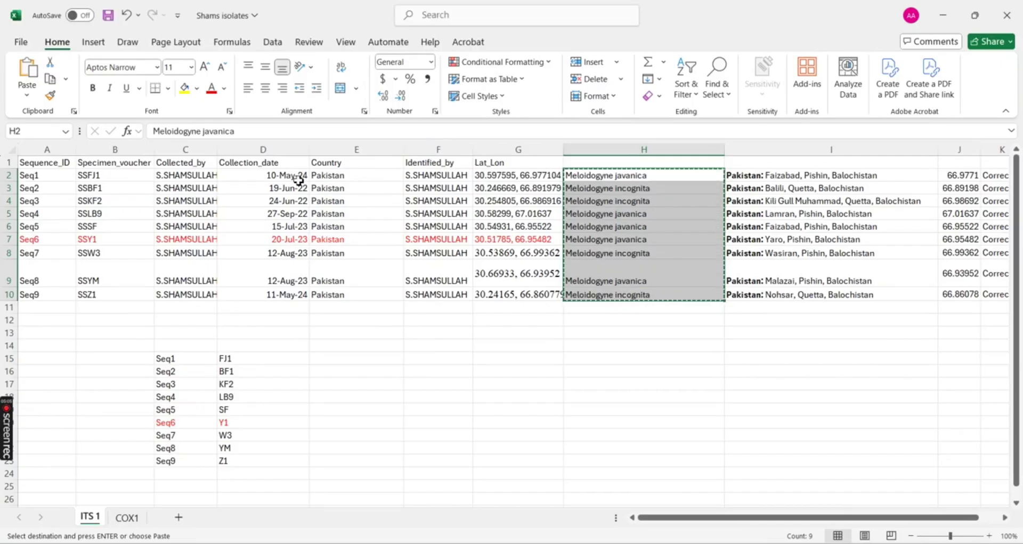
Copy the nine Collection_date values from D2:D10 into the table's collection-date column.
left_click_drag(299, 180, 298, 291)
key("ctrl+c")
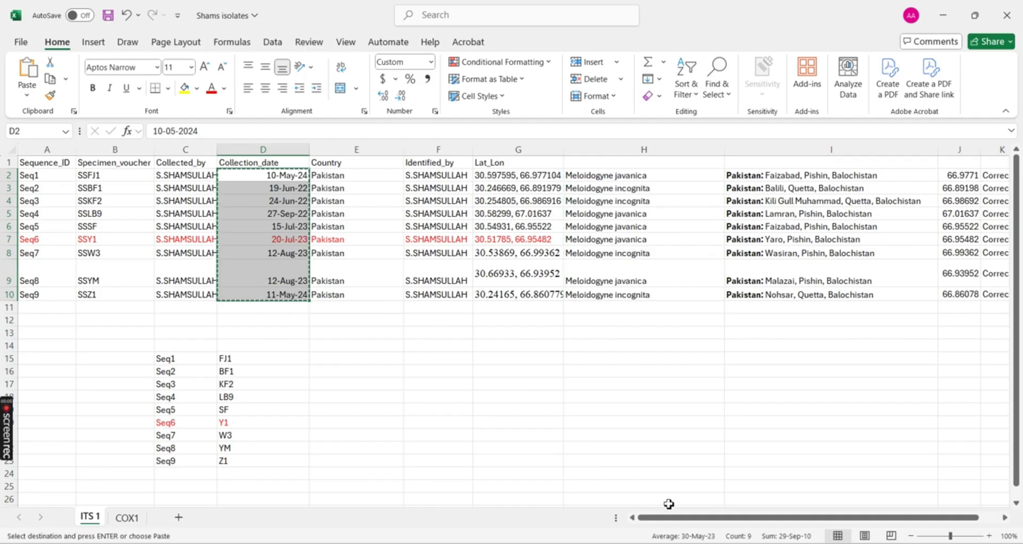
mouse_move(710, 543)
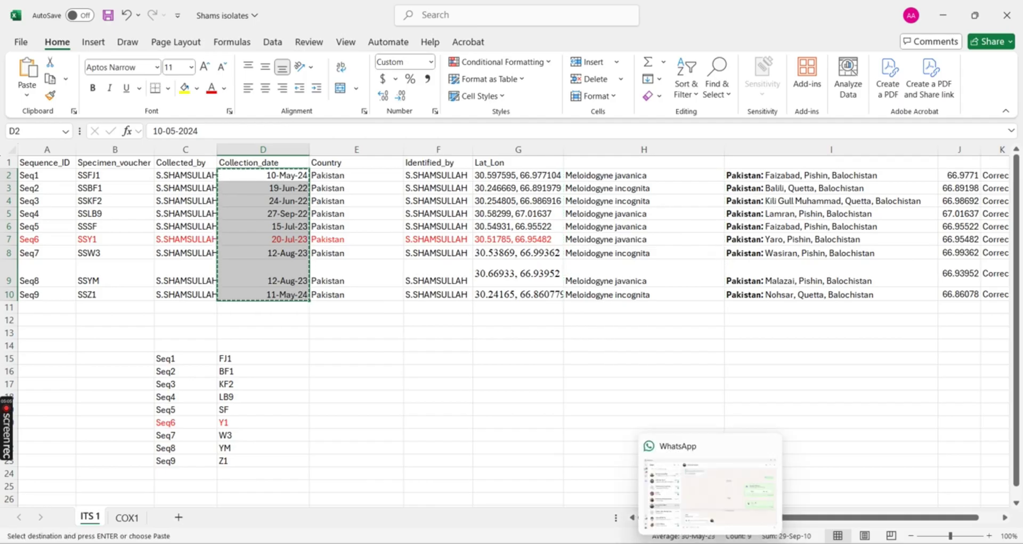
left_click(710, 543)
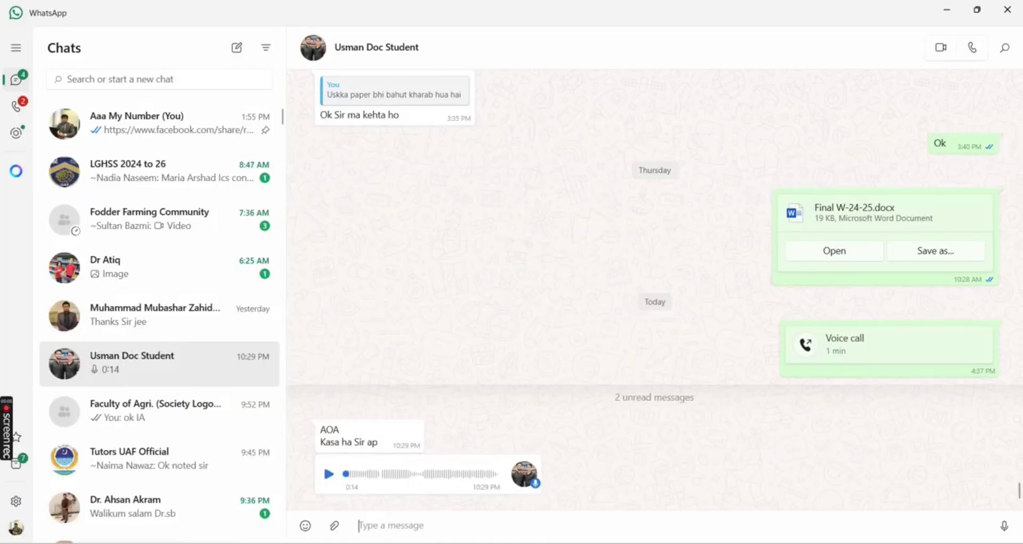
key("alt+Tab")
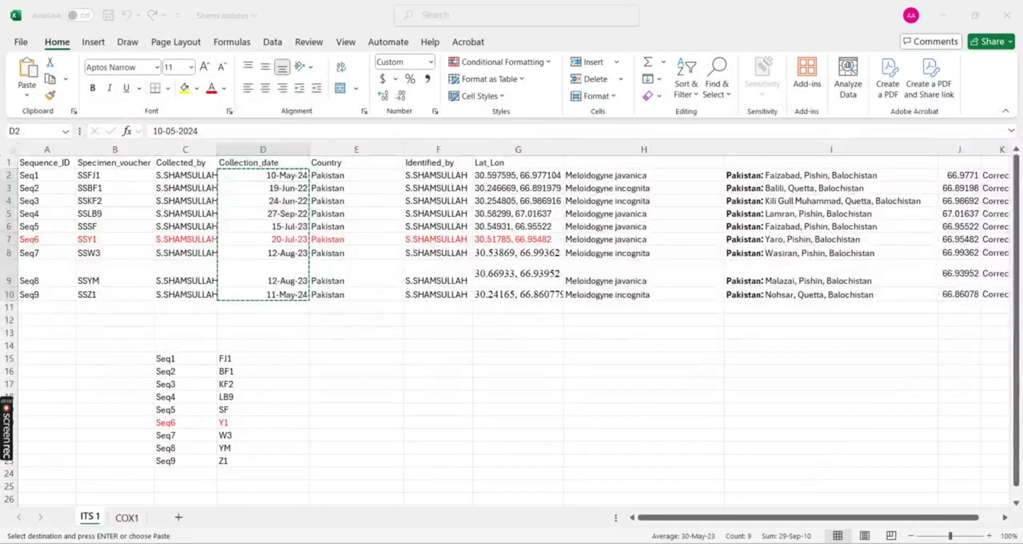
key("alt+Tab")
left_click(476, 199)
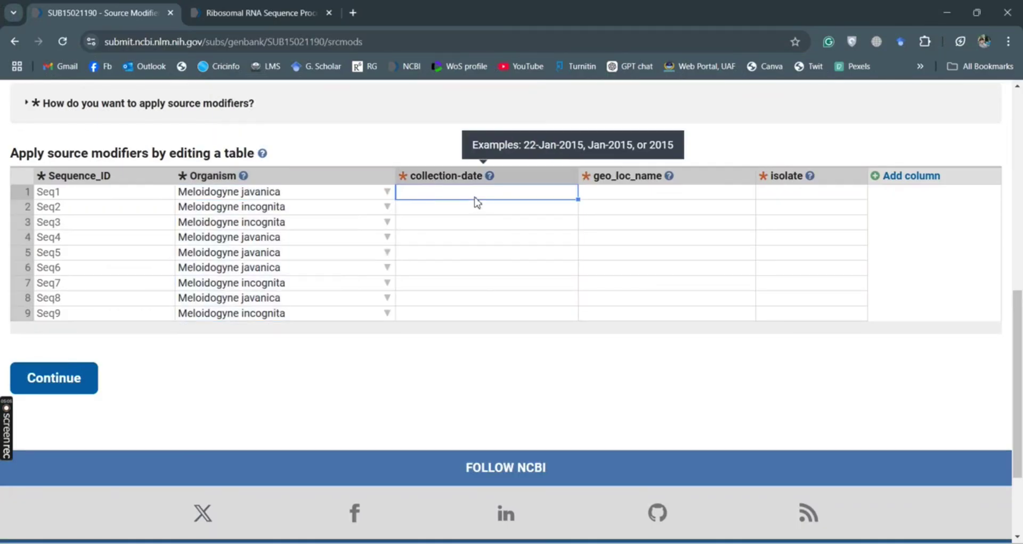
key("ctrl+v")
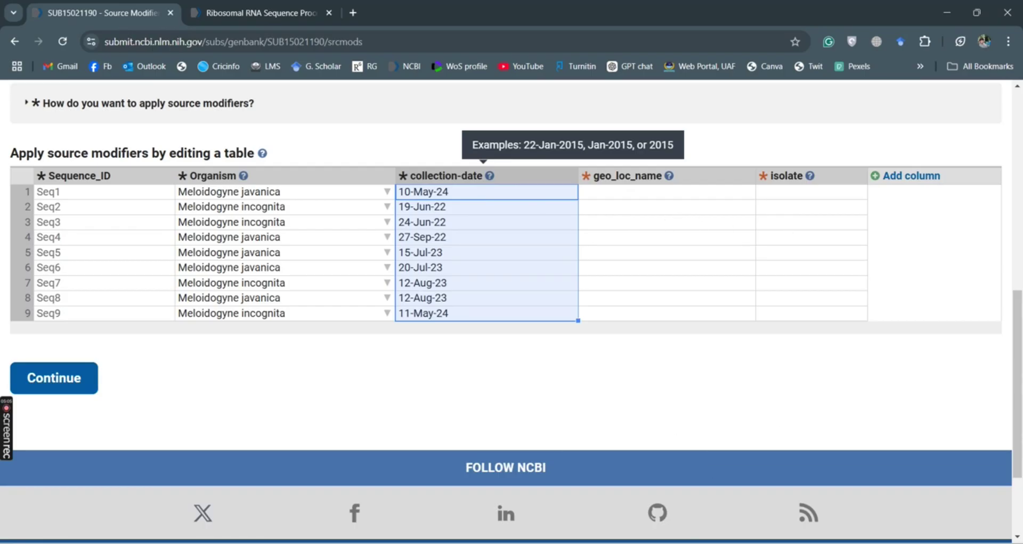
key("alt+Tab")
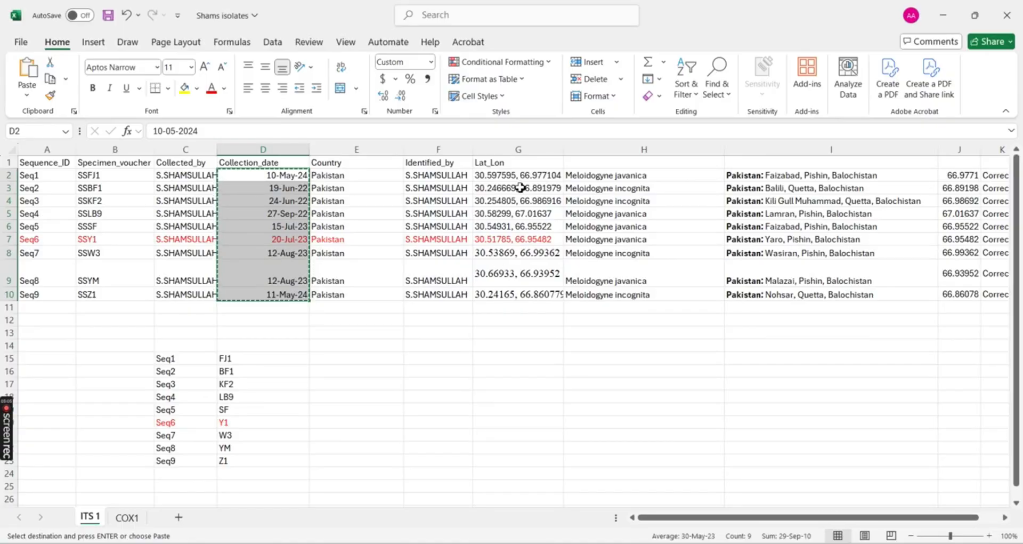
Copy the nine Pakistan locations from I2:I10 into the submission's geo_loc_name column.
left_click_drag(734, 174, 756, 295)
key("ctrl+c")
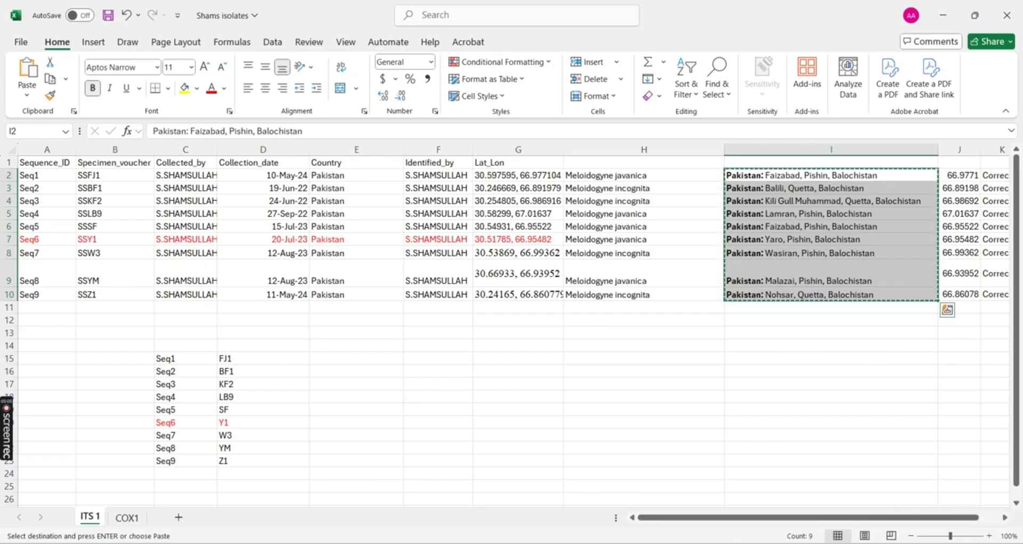
key("alt+Tab")
left_click(662, 195)
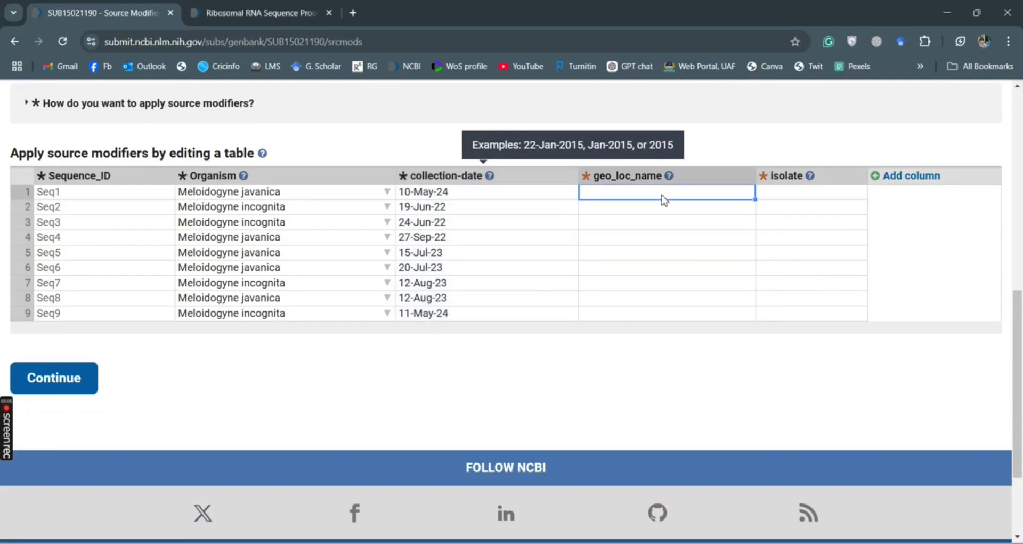
key("ctrl+v")
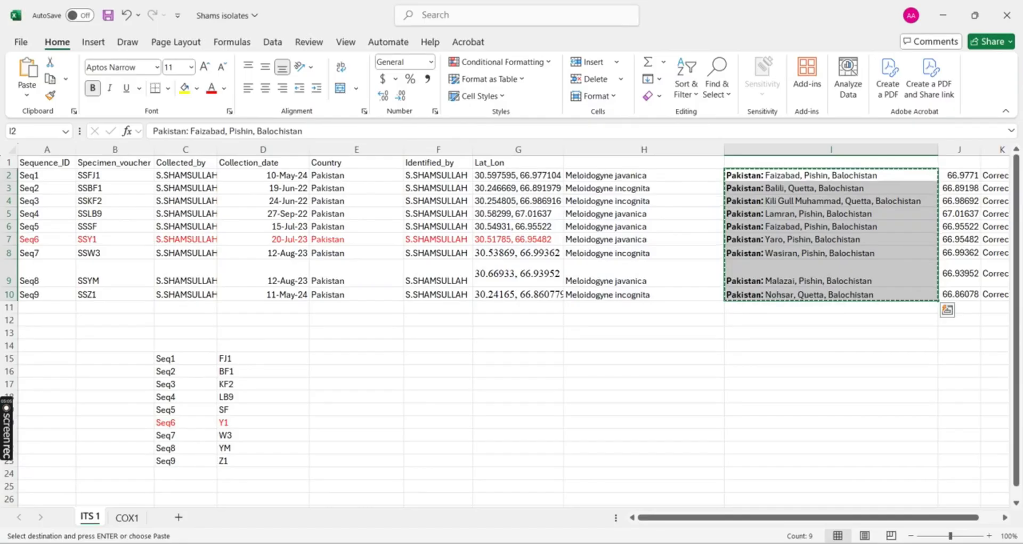
Back in Excel, copy the Specimen_voucher codes in B2:B10.
key("alt+Tab")
left_click_drag(106, 171, 105, 289)
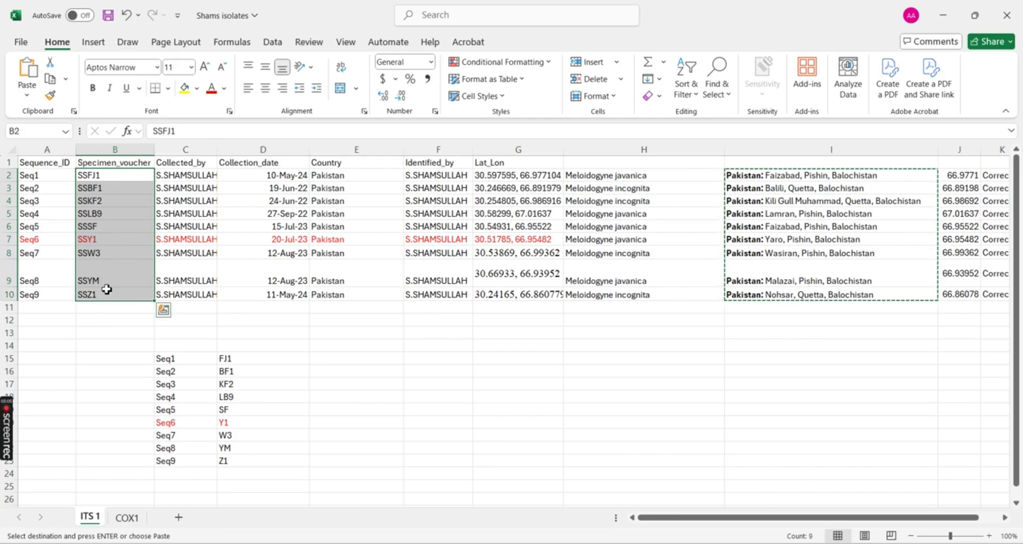
key("ctrl+c")
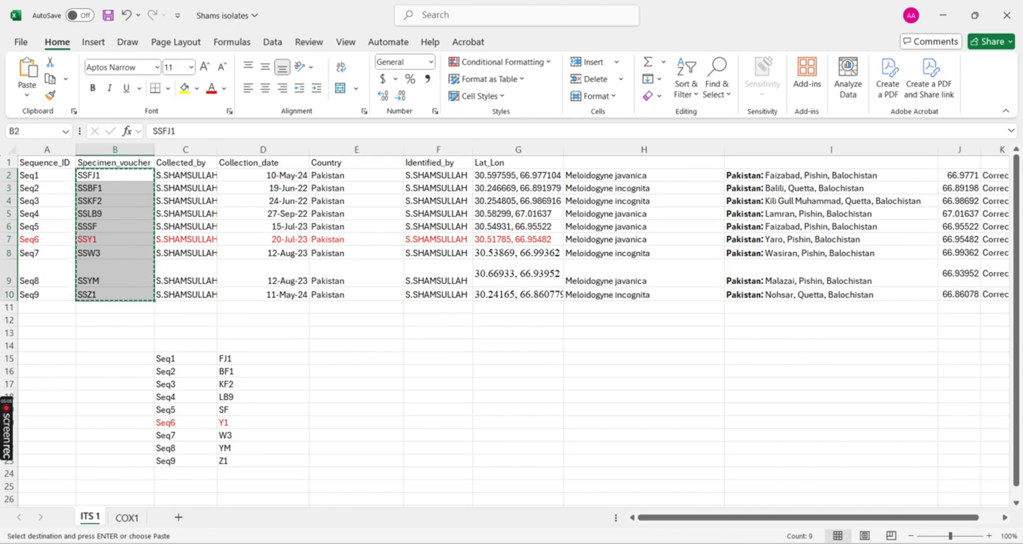
Paste voucher codes SSFJ1–SSZ1 into the isolate column and continue to References.
mouse_move(534, 541)
left_click(533, 491)
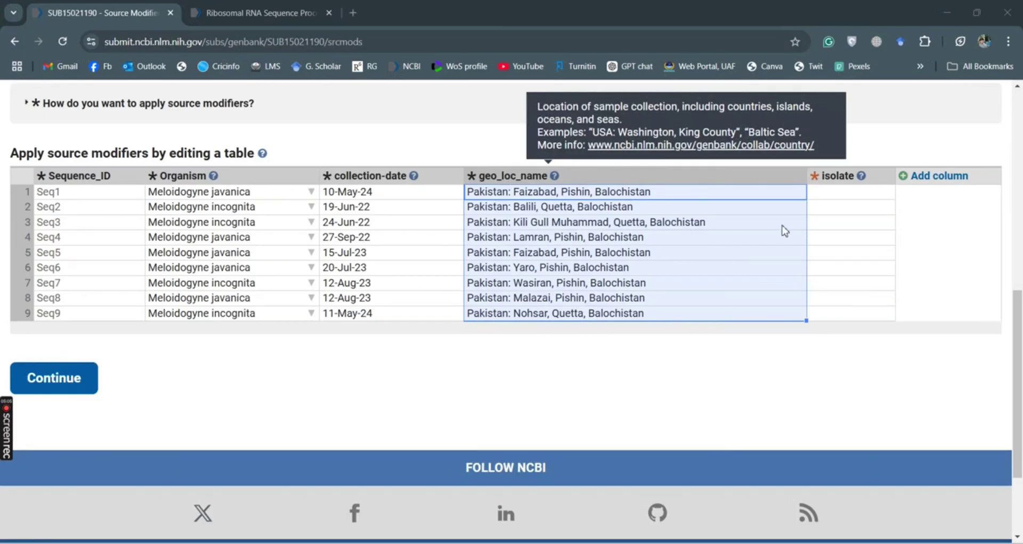
left_click(844, 196)
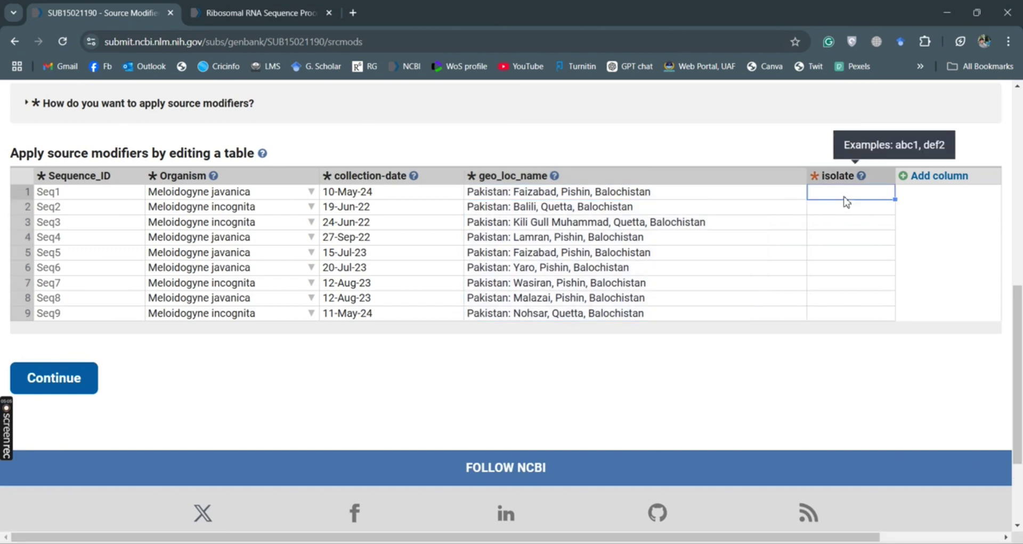
key("ctrl+v")
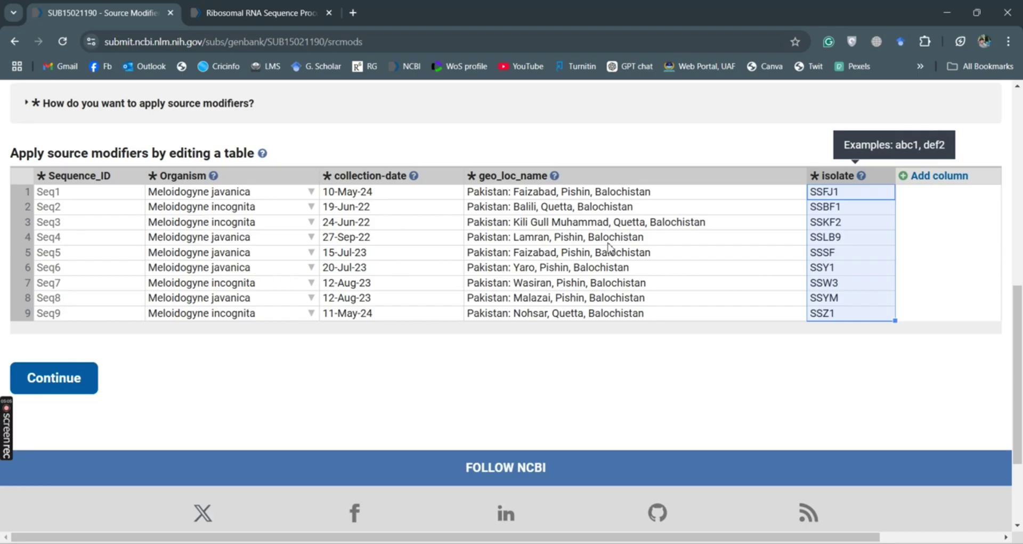
left_click(74, 379)
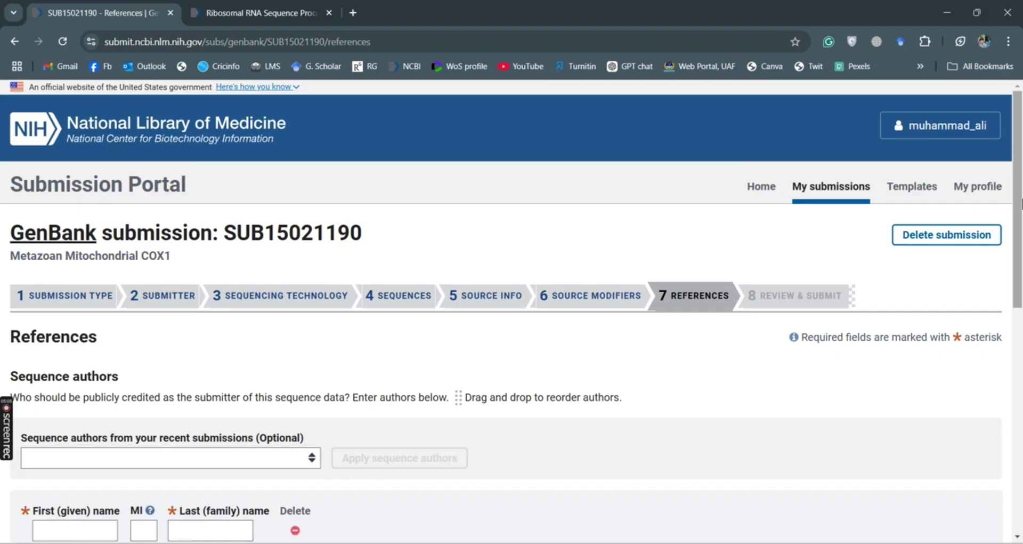
Enter the first sequence author's first and last name.
scroll(192, 237, "down", 5)
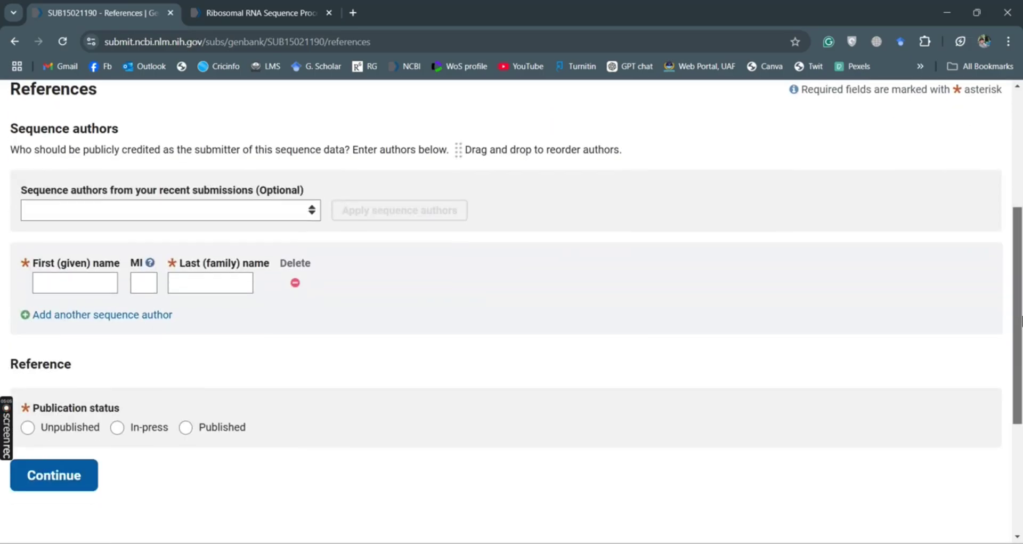
left_click(77, 285)
type("S")
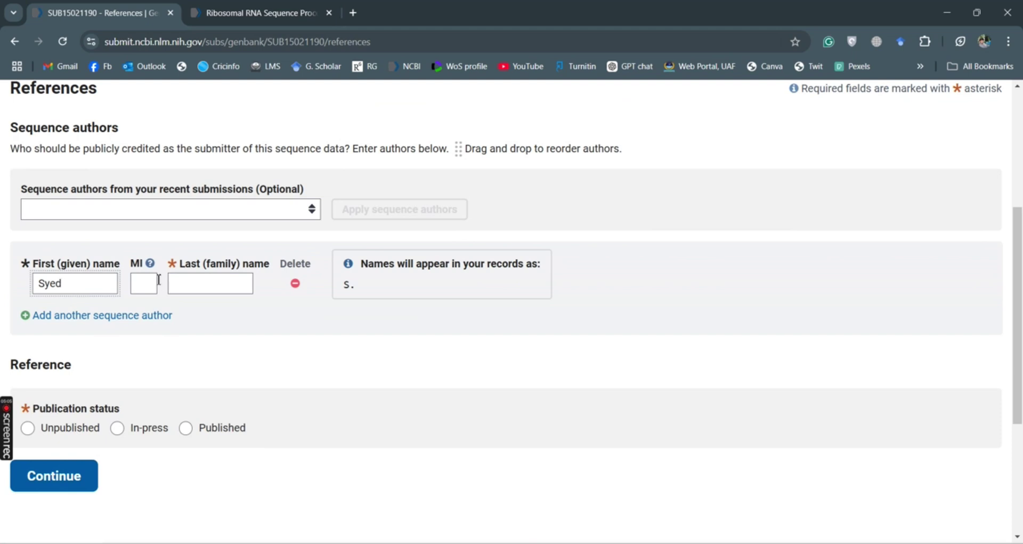
type("yed")
left_click(189, 286)
type("Sha")
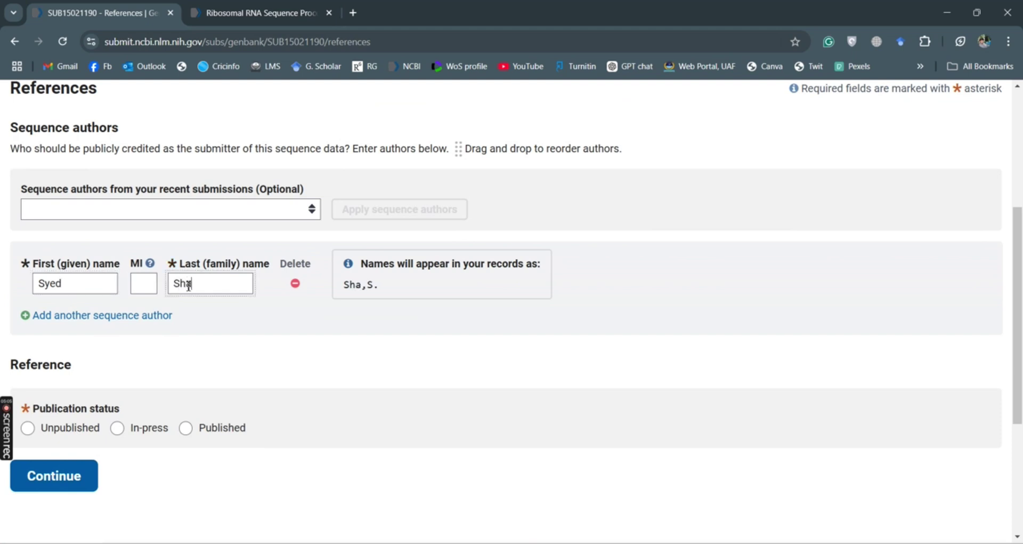
type("msullah")
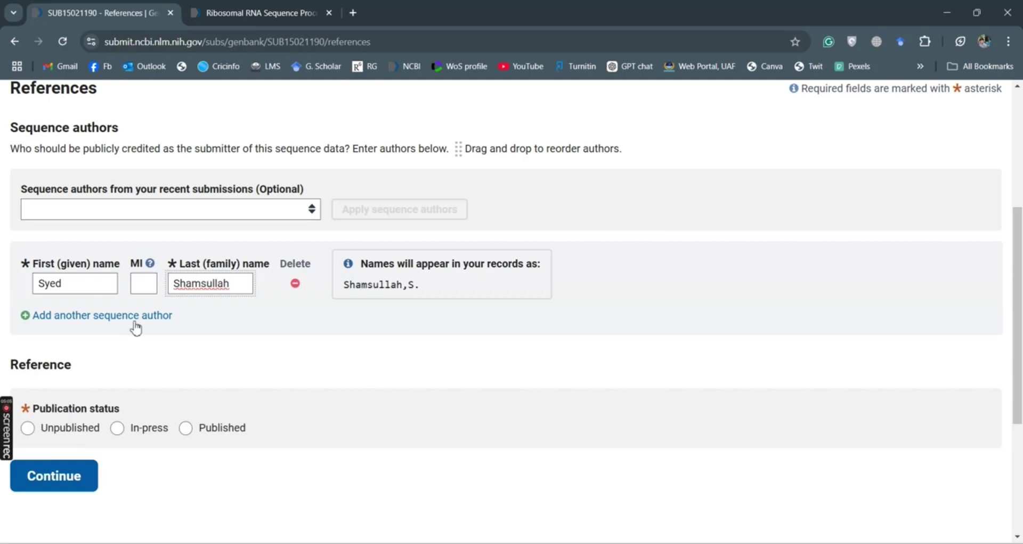
left_click_drag(121, 331, 138, 322)
Add a second author row and enter that author's first name and corrected surname.
left_click(137, 323)
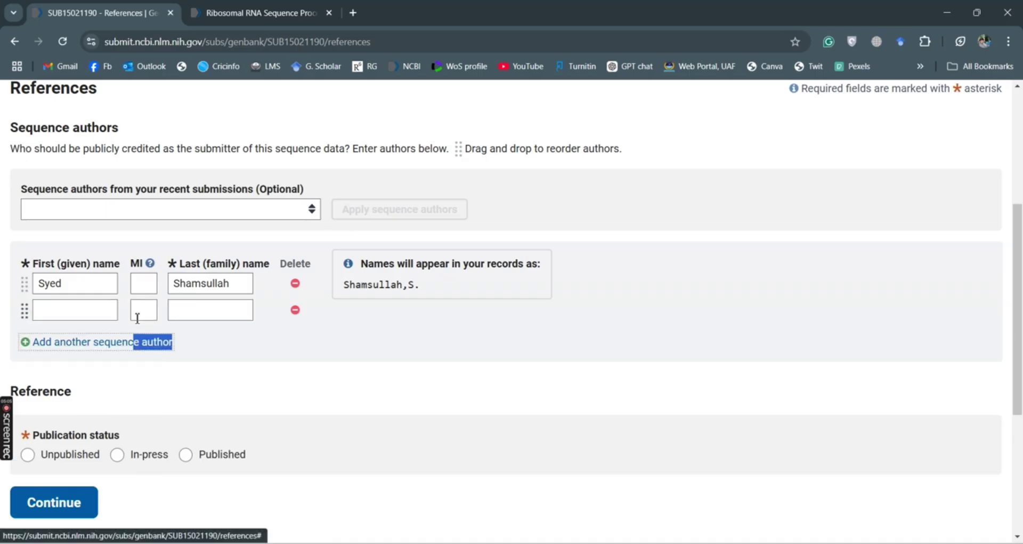
left_click(87, 311)
type("Shahid")
key("Tab")
key("Tab")
type("Sif")
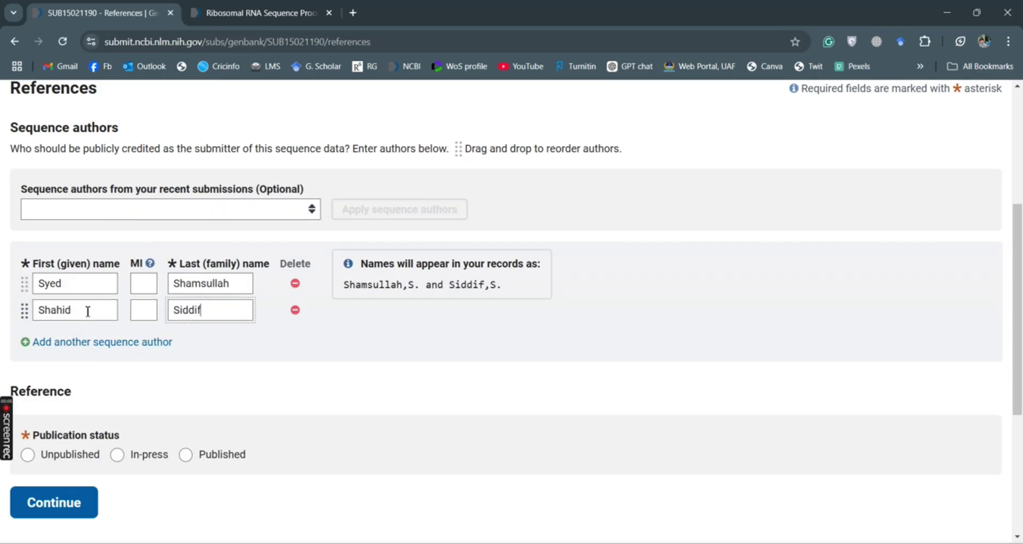
key("BackSpace")
type("que")
Add three more author rows and fill in the third author's first and last name.
left_click(44, 343)
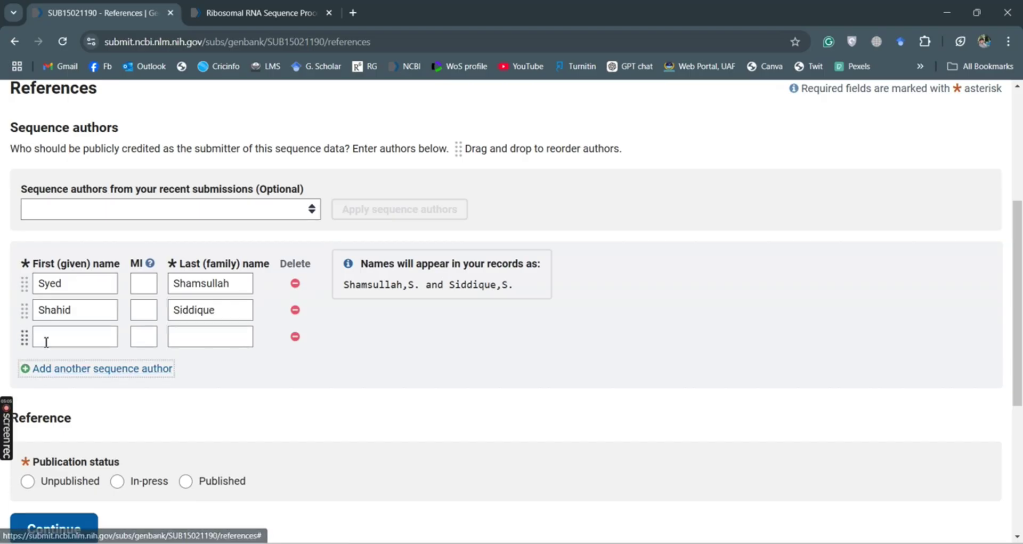
left_click(53, 369)
left_click(62, 393)
left_click(71, 337)
type("Amjad")
key("Tab")
key("Tab")
type("Abbas")
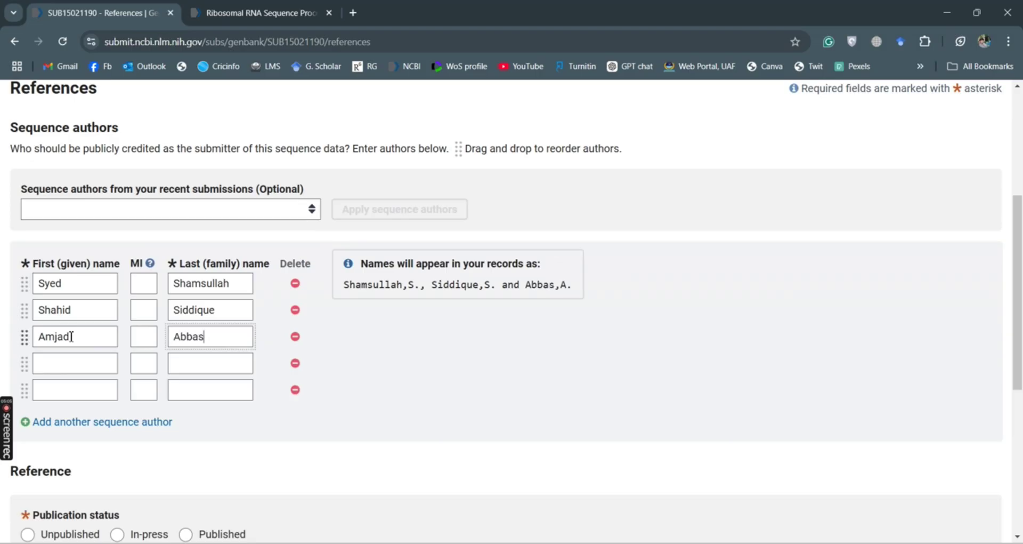
Enter the fourth author's name with middle initial 'D' and the fifth author's first and last name.
left_click(76, 365)
type("Muhammad")
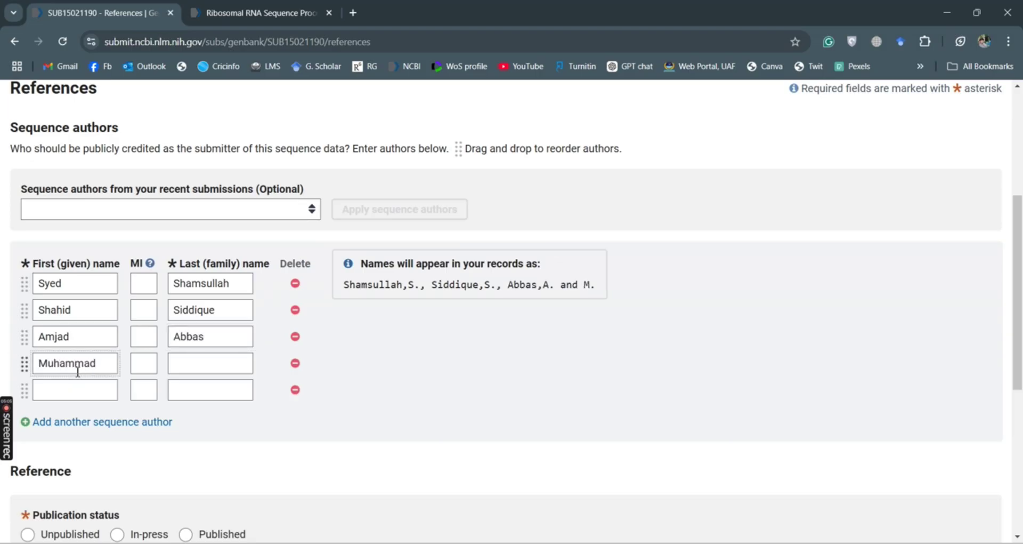
left_click(143, 365)
type("D")
left_click(181, 368)
type("Go")
left_click(530, 306)
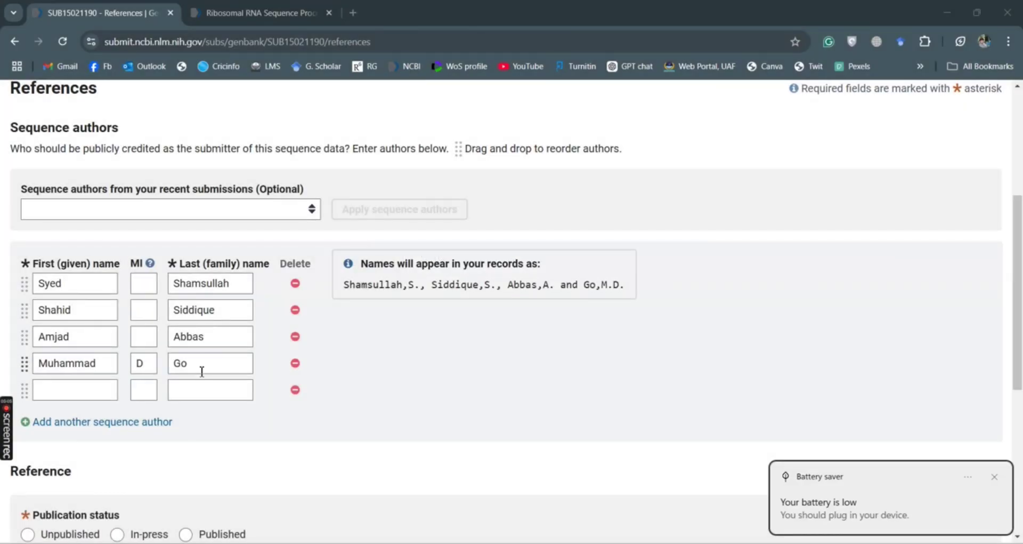
left_click(201, 370)
type("gi")
left_click(96, 392)
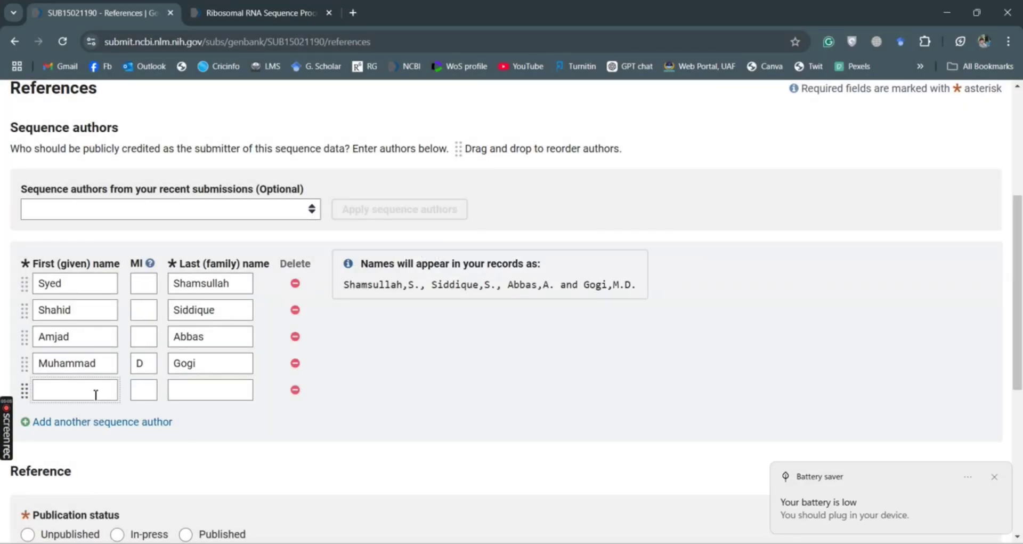
type("Muhammad")
type(" Amjad")
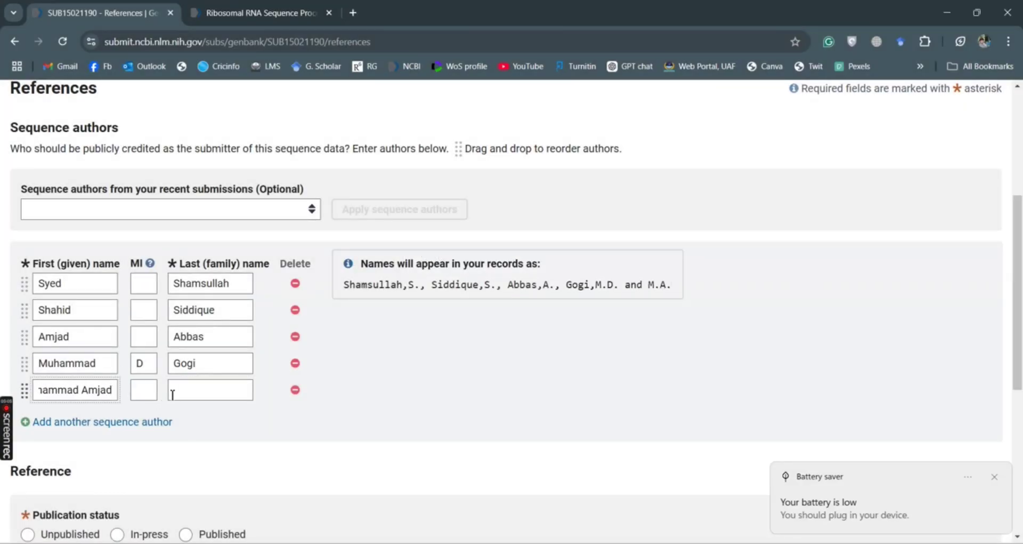
left_click(181, 391)
type("Ali")
scroll(969, 313, "down", 3)
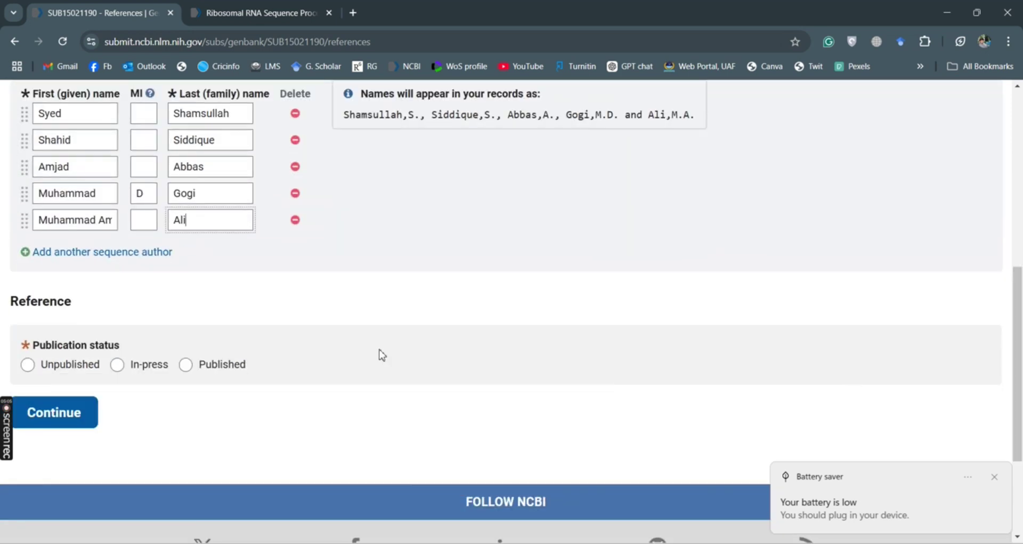
Mark the reference Unpublished, use the sequence authors as reference authors, and continue to review.
left_click(28, 366)
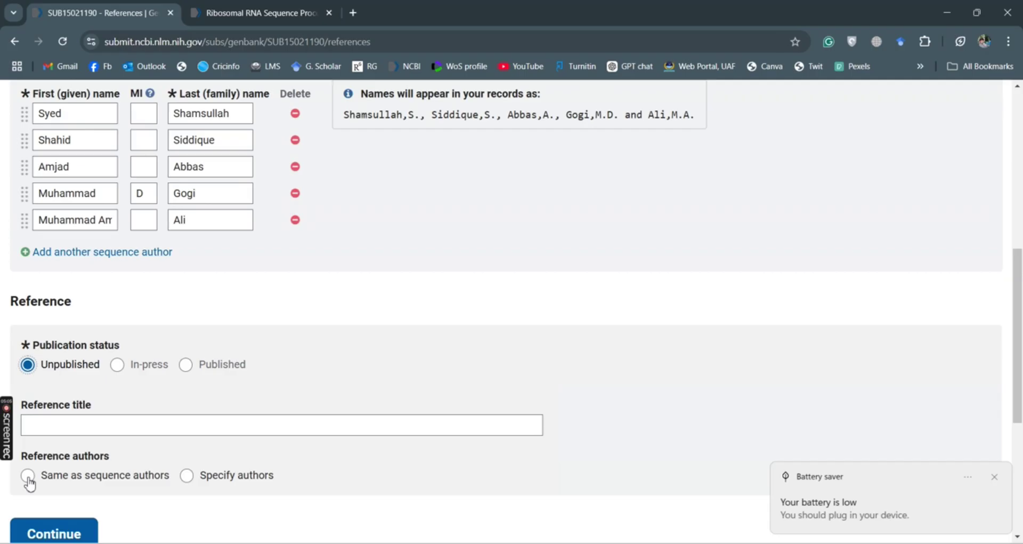
left_click(27, 475)
scroll(1020, 371, "down", 3)
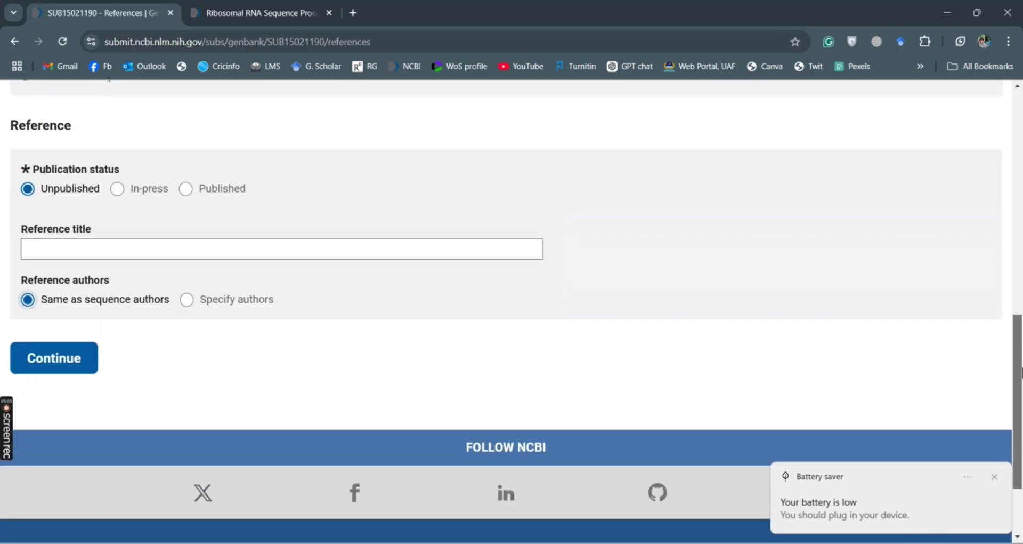
left_click(75, 367)
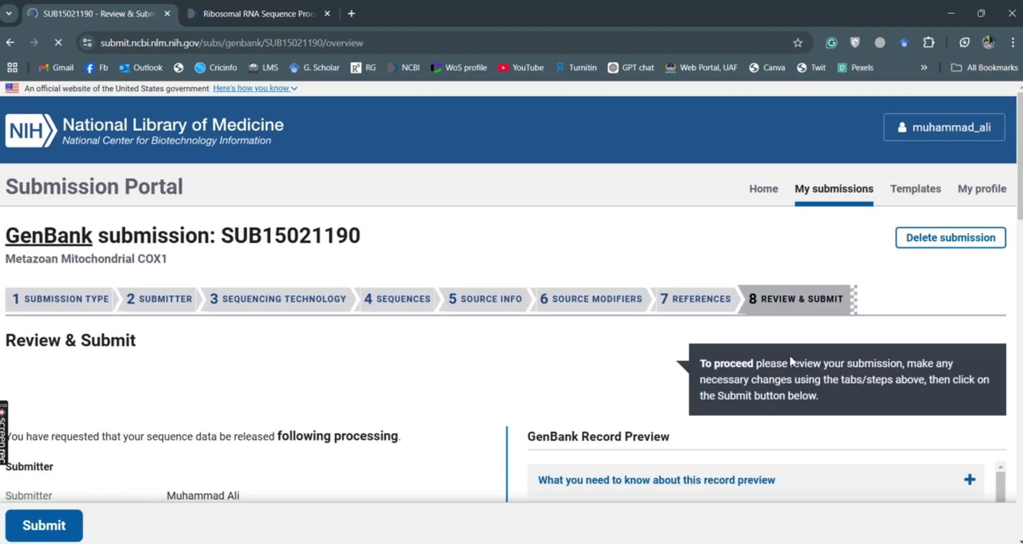
Review the summary and GenBank Record Preview, then submit the nine COX1 sequences.
scroll(812, 350, "down", 5)
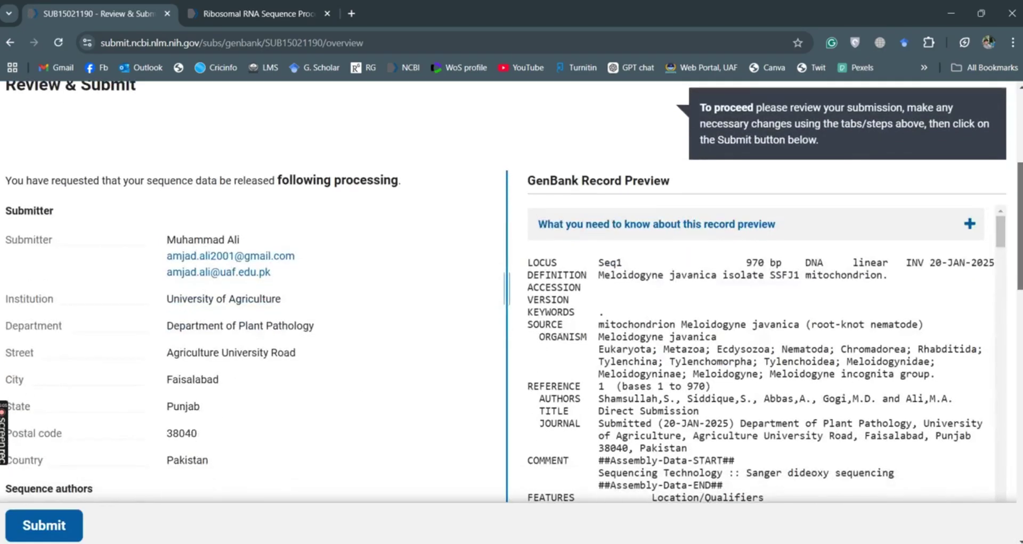
scroll(1019, 240, "down", 1)
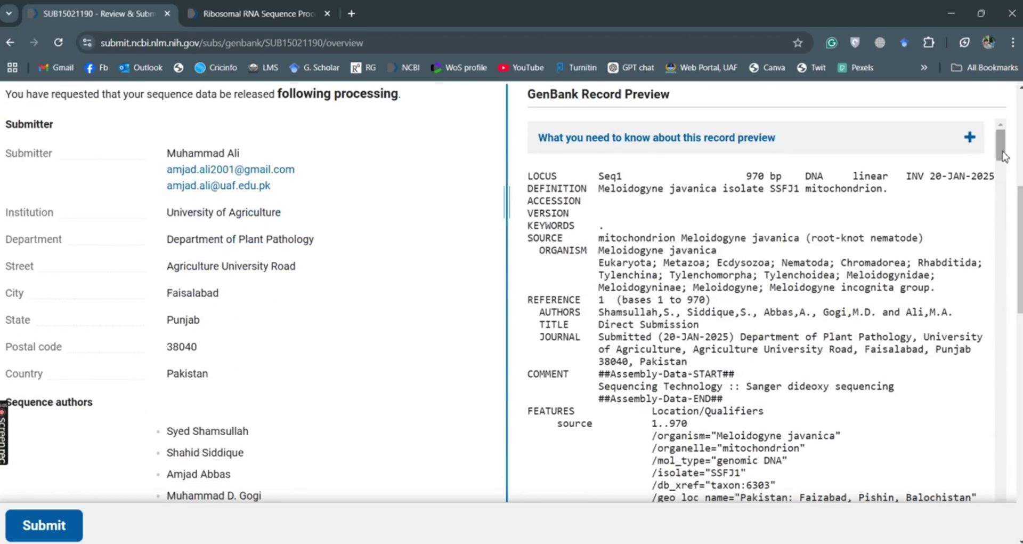
left_click_drag(1003, 155, 1004, 160)
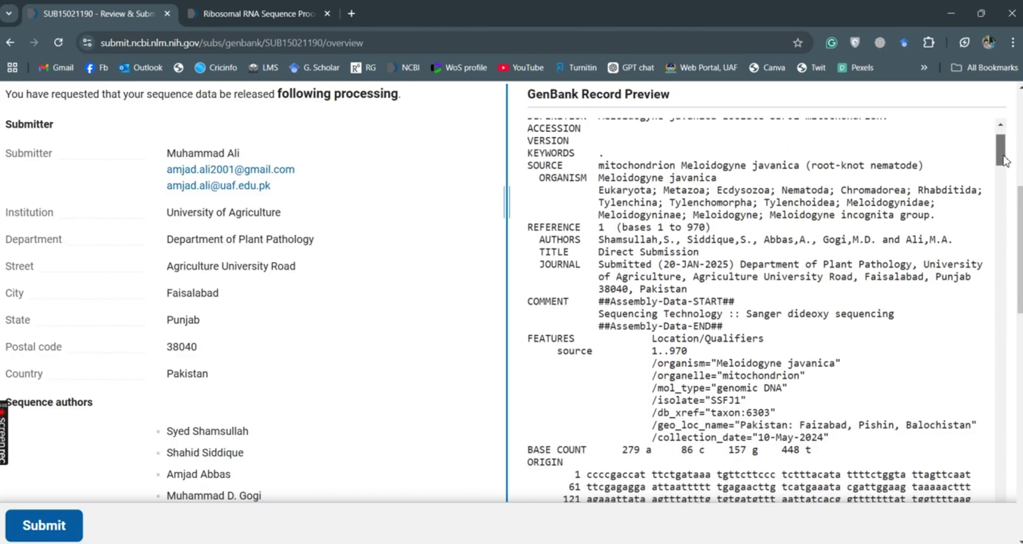
left_click_drag(1004, 160, 995, 513)
scroll(996, 513, "down", 5)
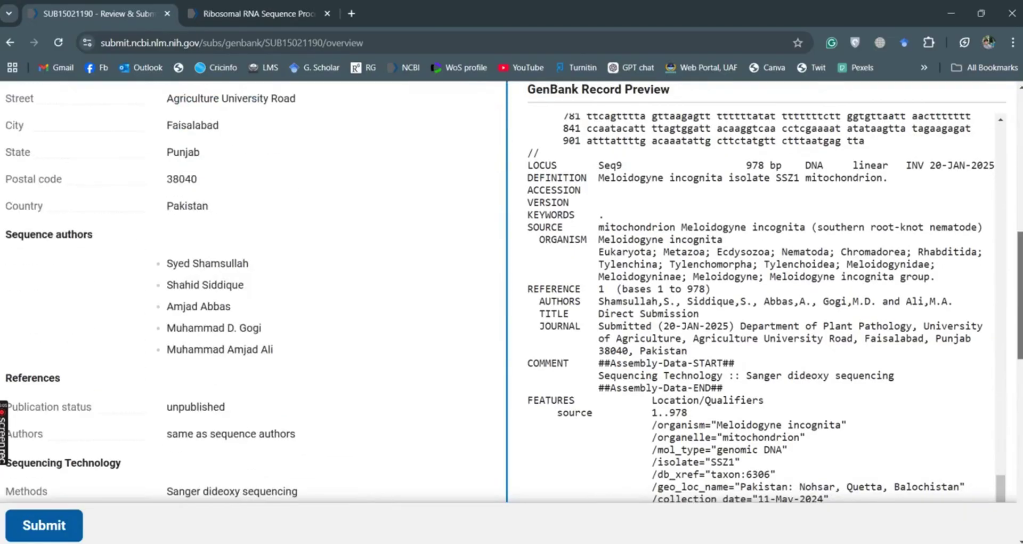
scroll(996, 512, "down", 7)
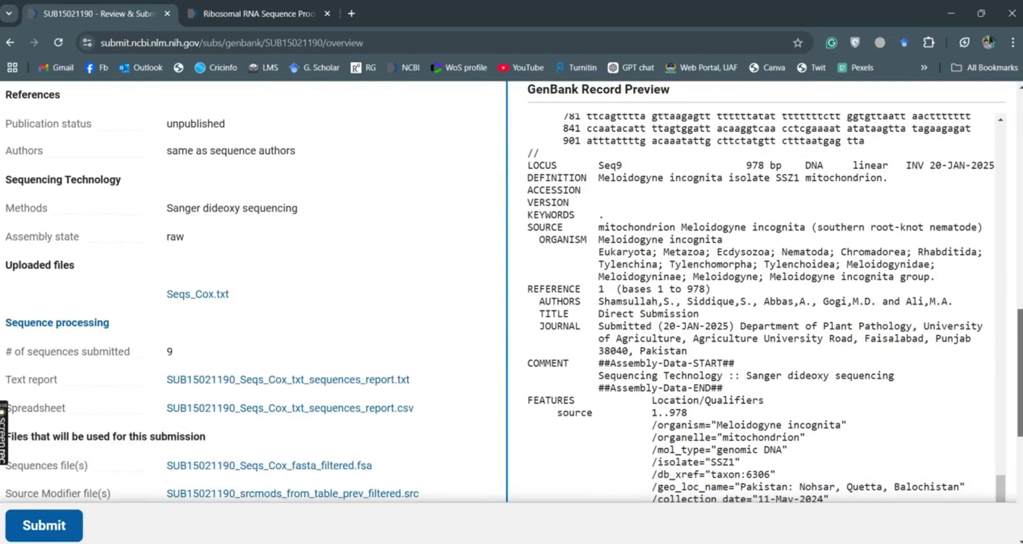
scroll(512, 293, "down", 3)
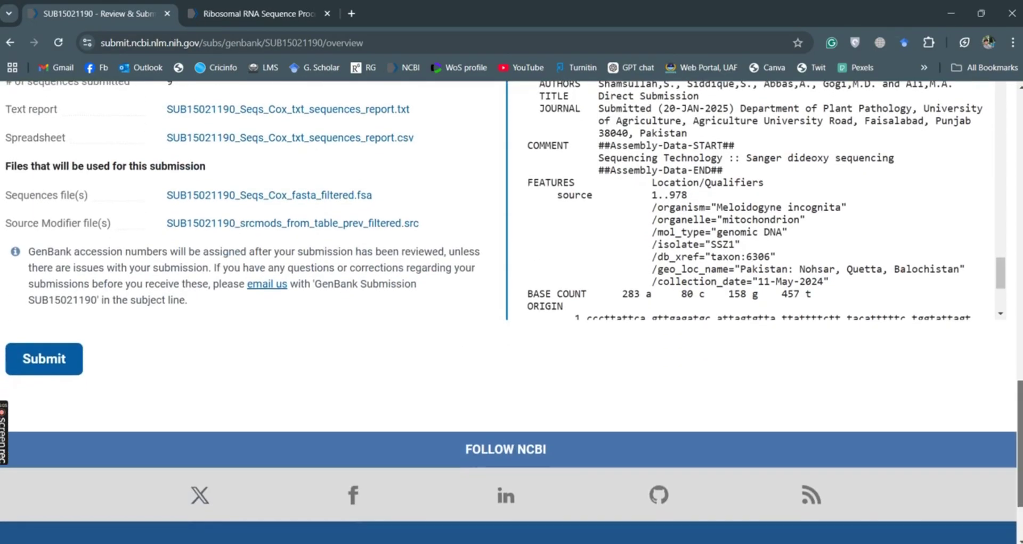
scroll(512, 293, "up", 10)
scroll(512, 293, "up", 5)
scroll(512, 293, "down", 12)
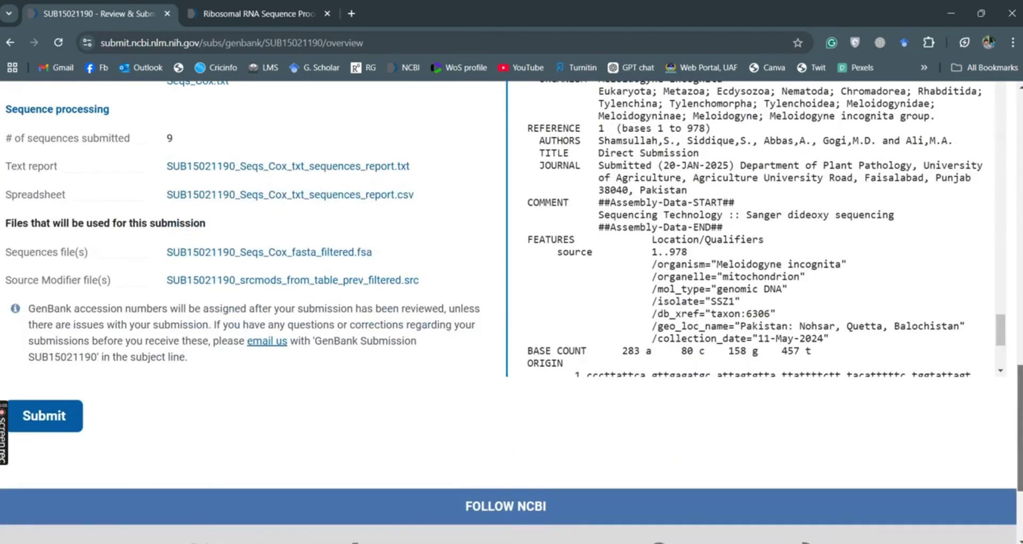
left_click(61, 415)
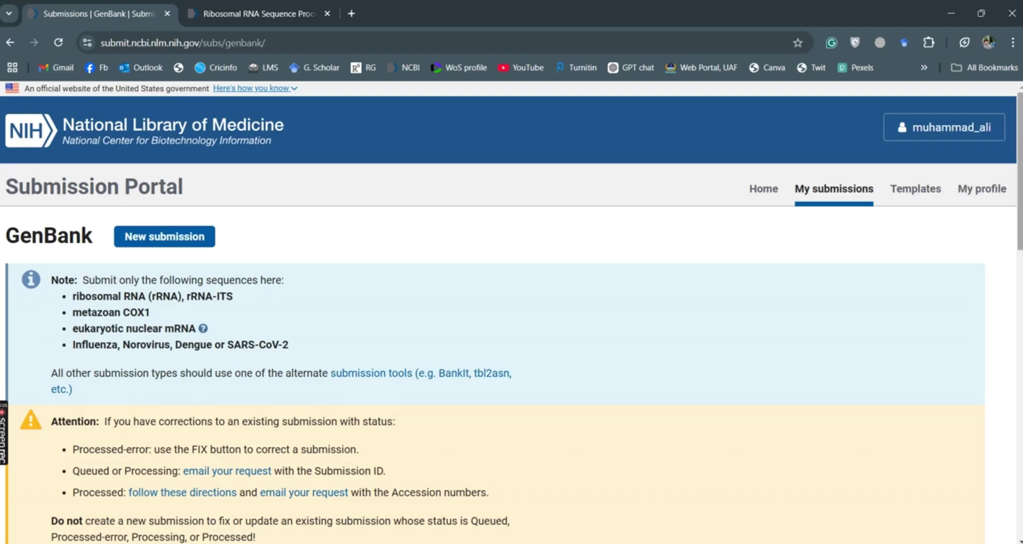
scroll(496, 365, "down", 5)
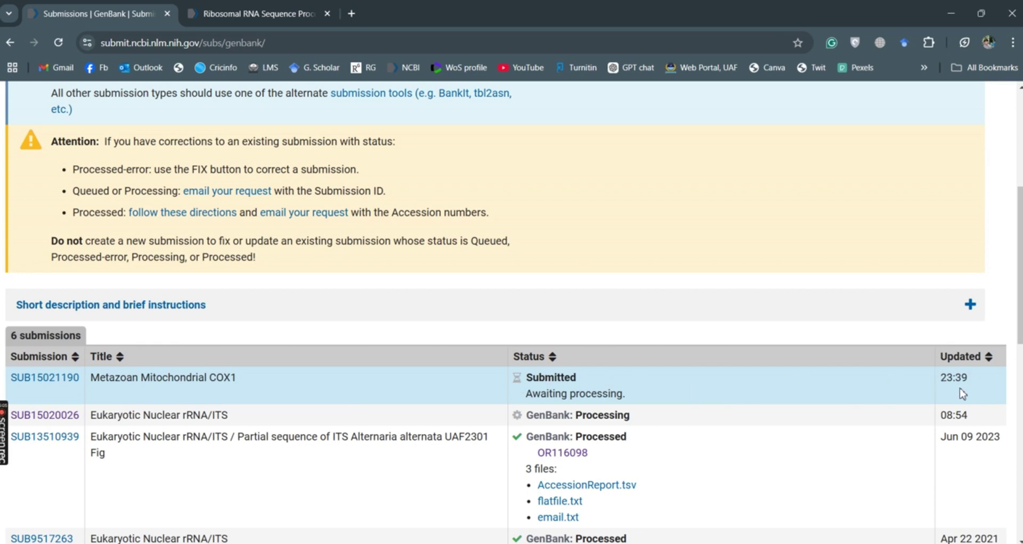
mouse_move(965, 391)
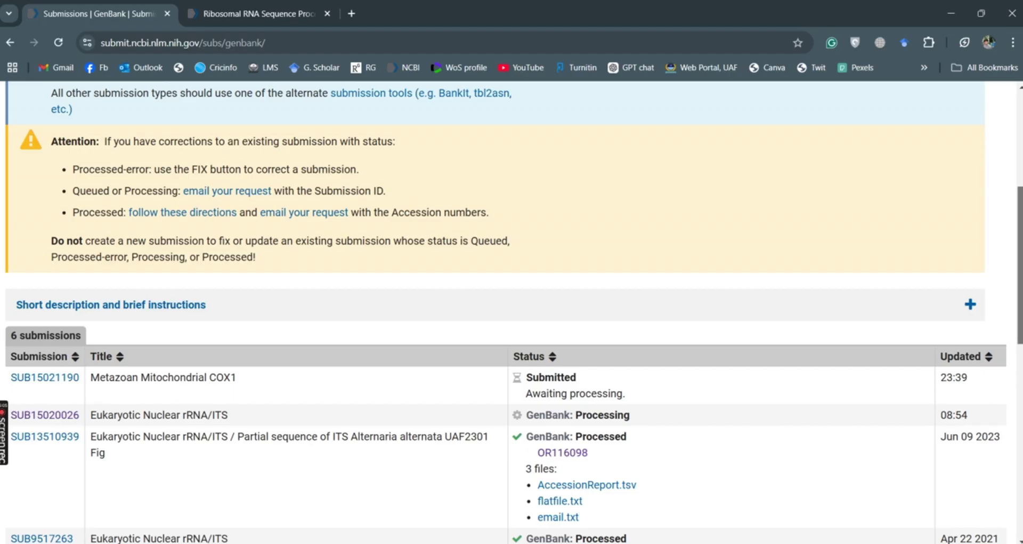
scroll(512, 314, "up", 1)
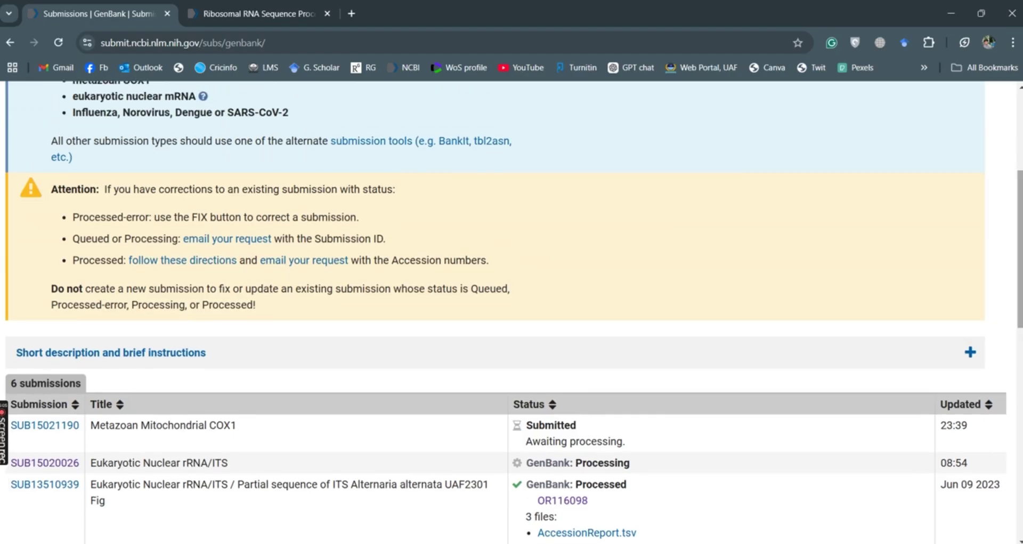
scroll(511, 315, "up", 5)
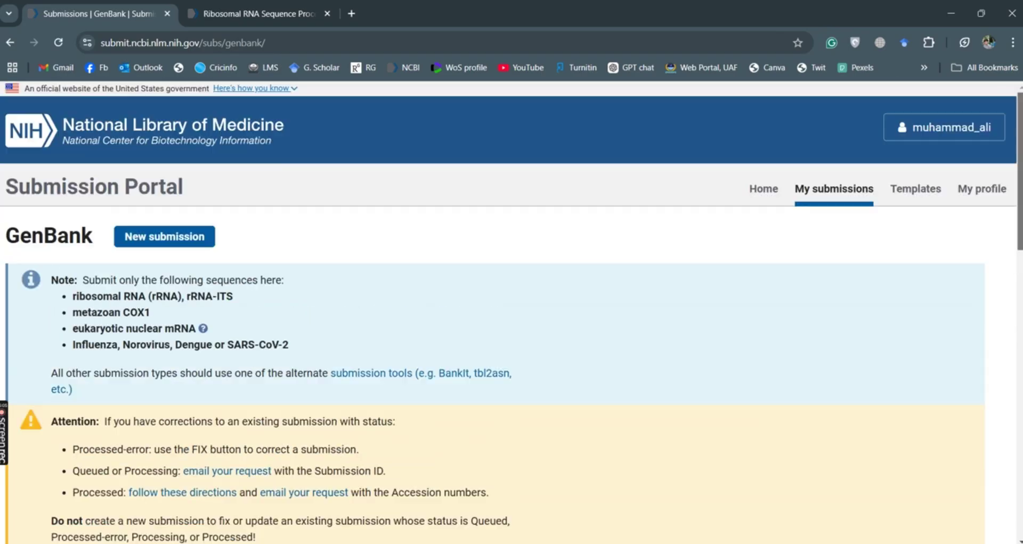